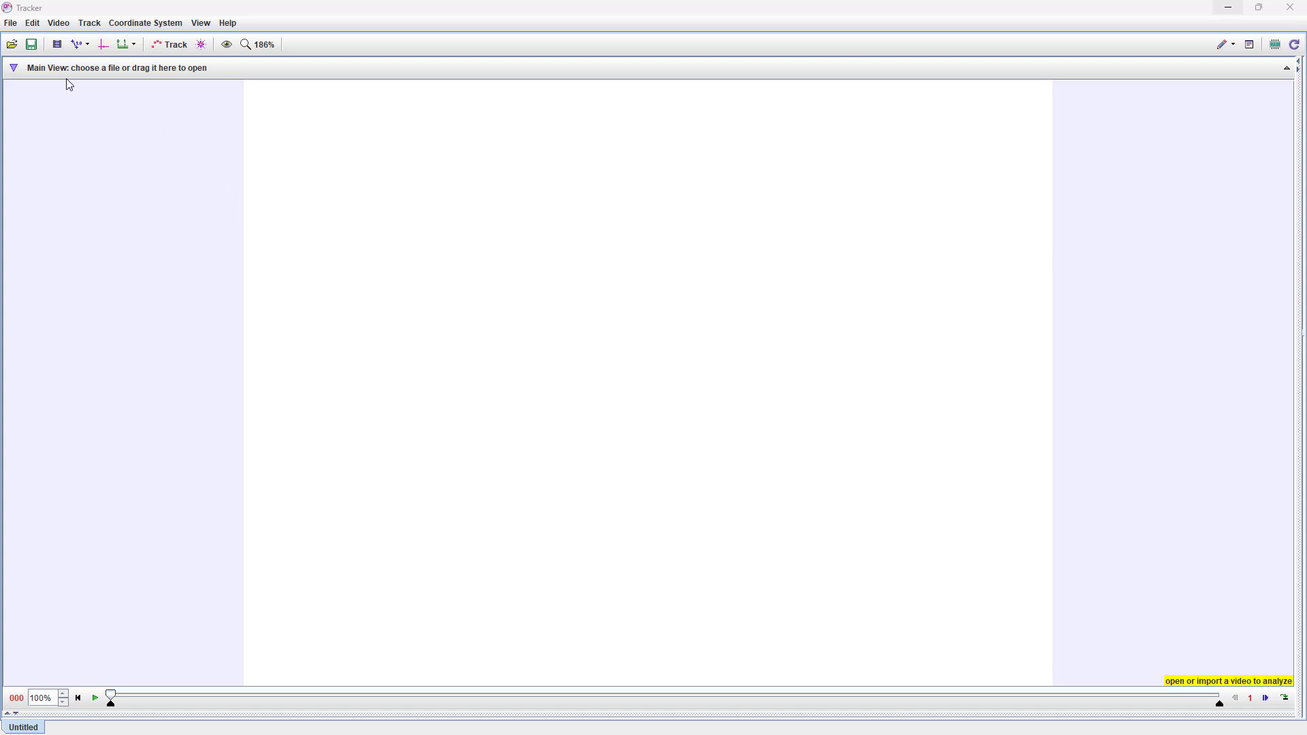
# Step: Open landscape office stepstool 6.mp4, widen the video view beside the plots, and move to a later frame
pyautogui.click(12, 45)
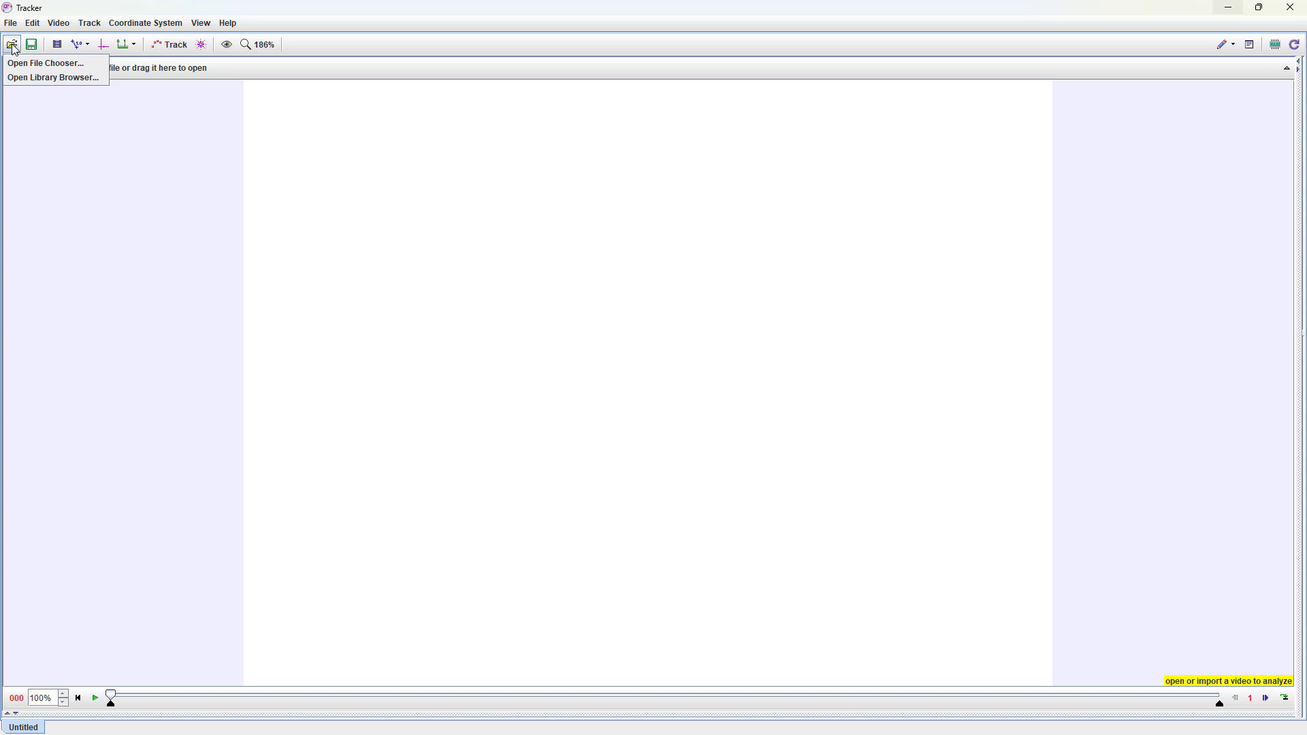
pyautogui.click(53, 66)
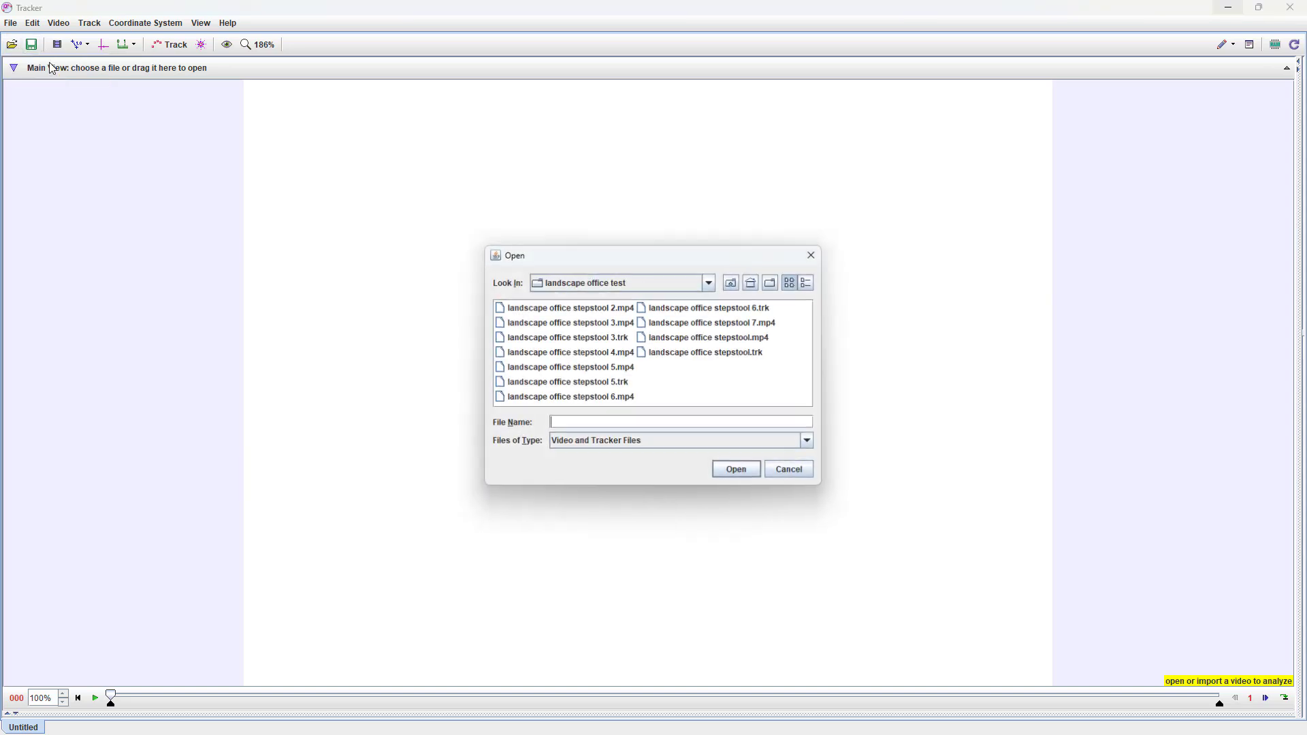
pyautogui.click(598, 397)
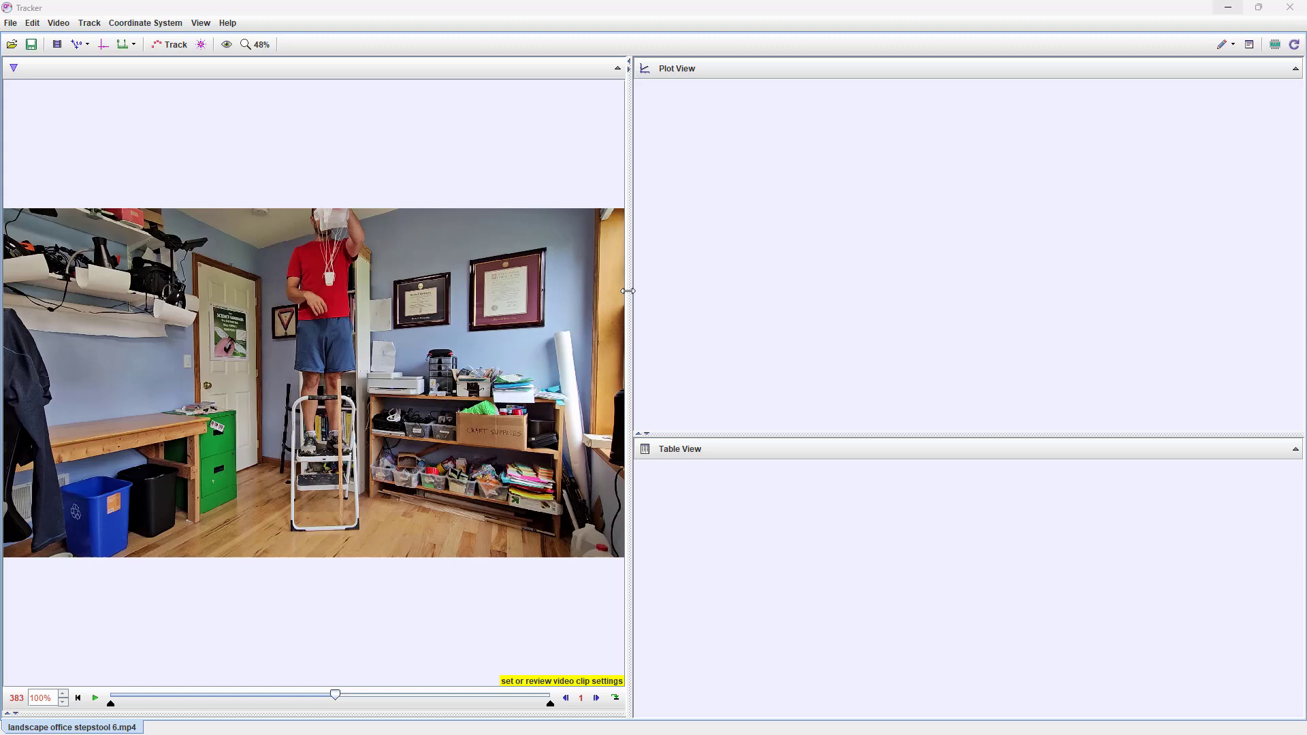
pyautogui.moveTo(627, 291); pyautogui.dragTo(936, 294)
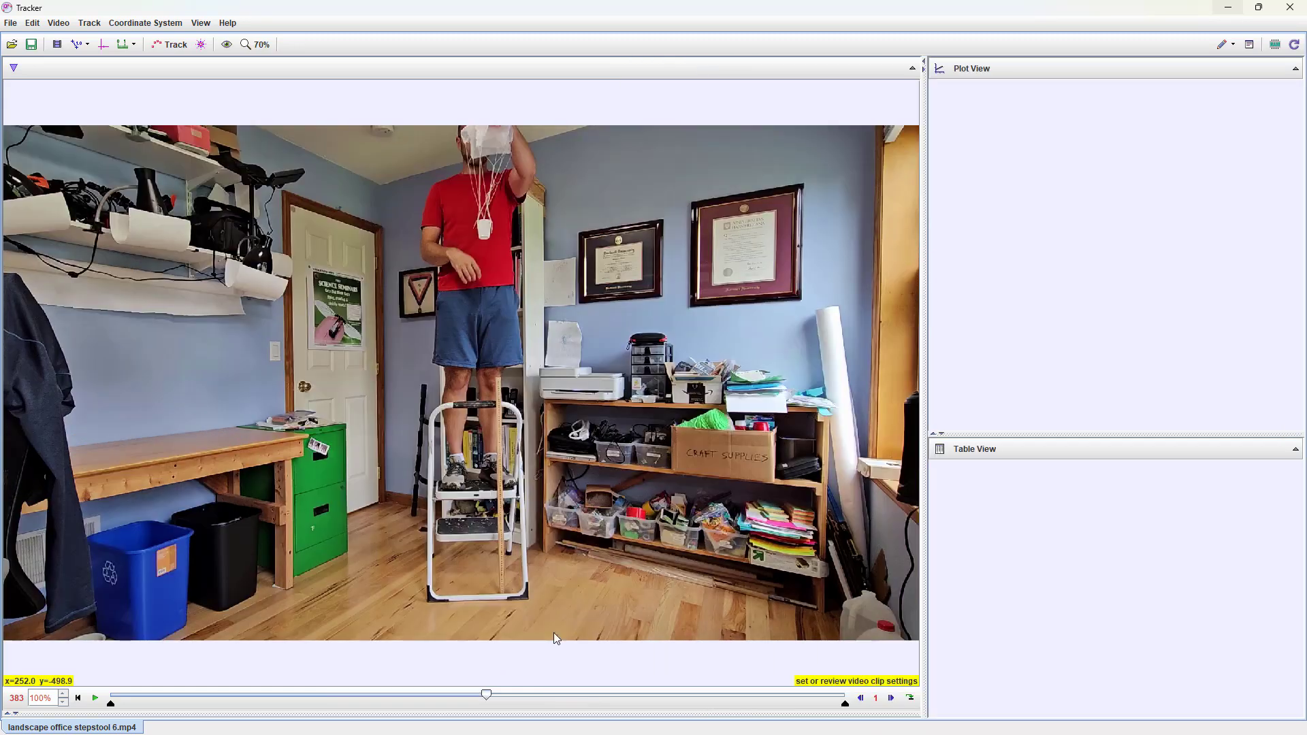
pyautogui.moveTo(486, 695); pyautogui.dragTo(517, 700)
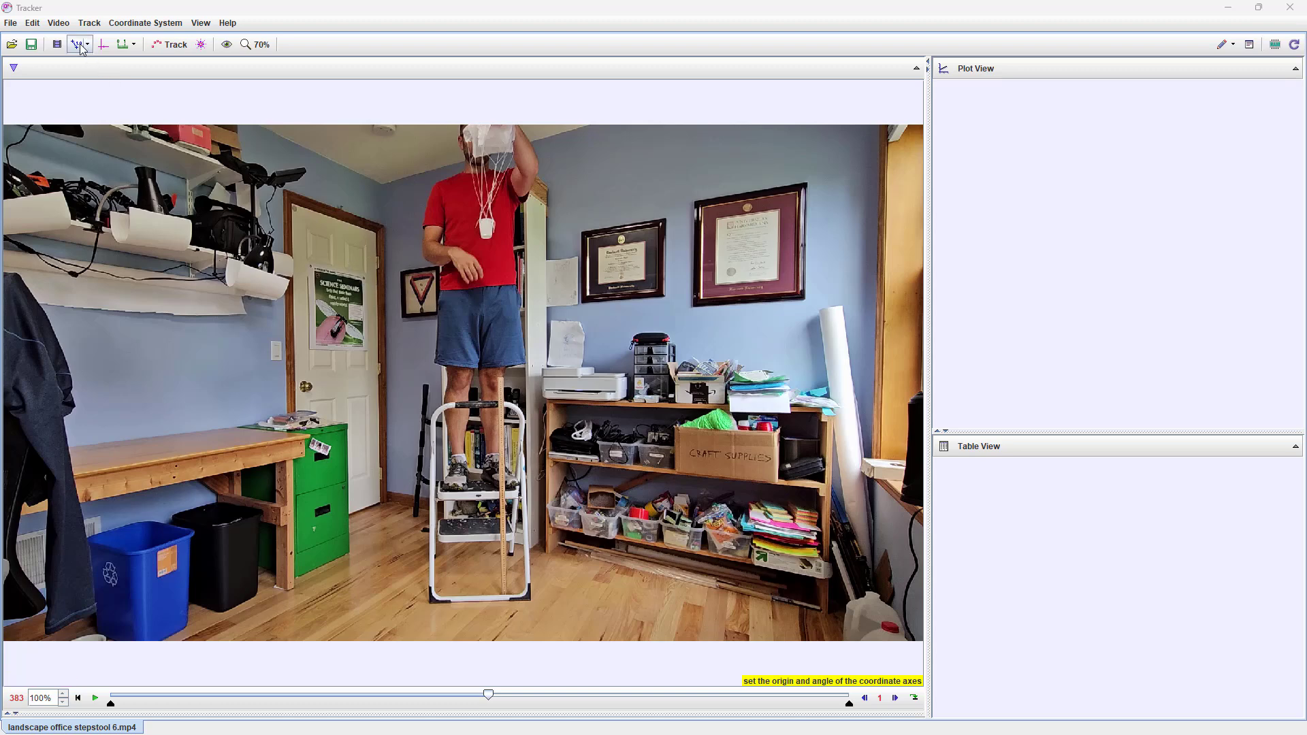
# Step: Add a calibration stick running from the stepstool's top to its base, 1.000 m at -88.9°
pyautogui.click(89, 24)
pyautogui.moveTo(89, 39)
pyautogui.moveTo(154, 197)
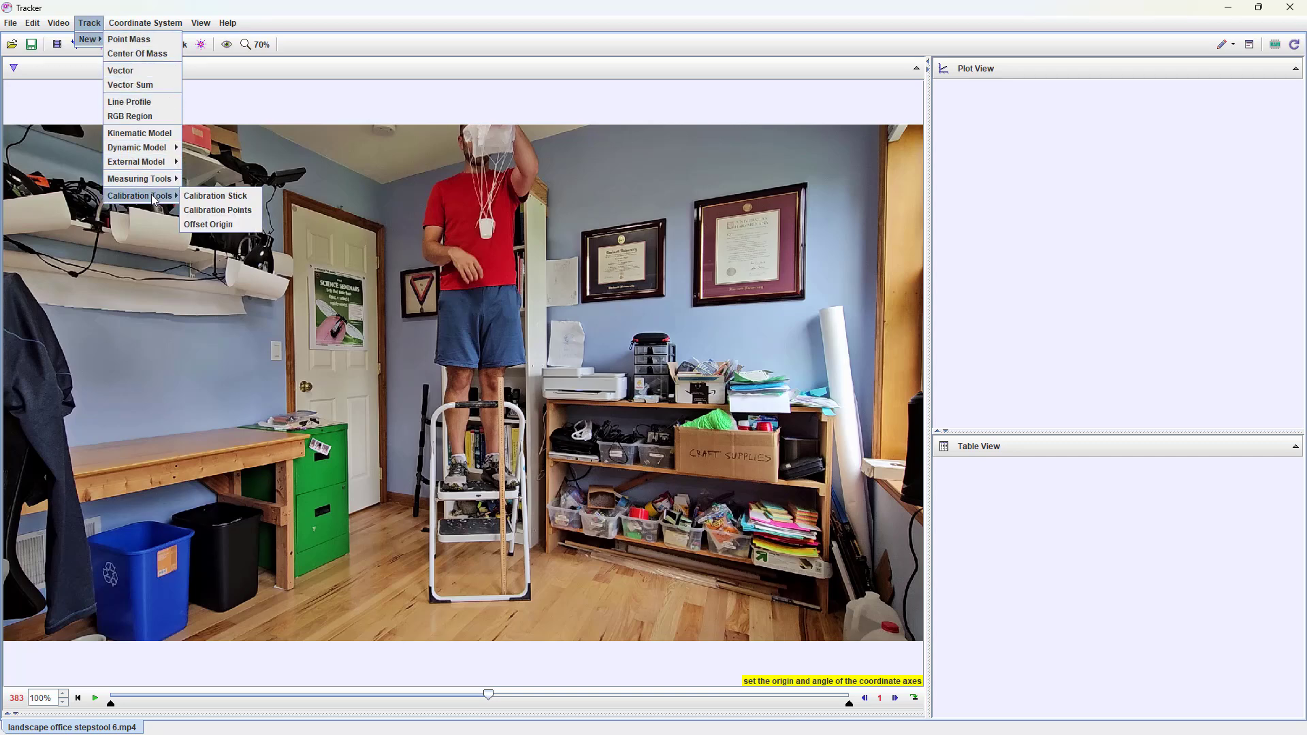
pyautogui.click(226, 196)
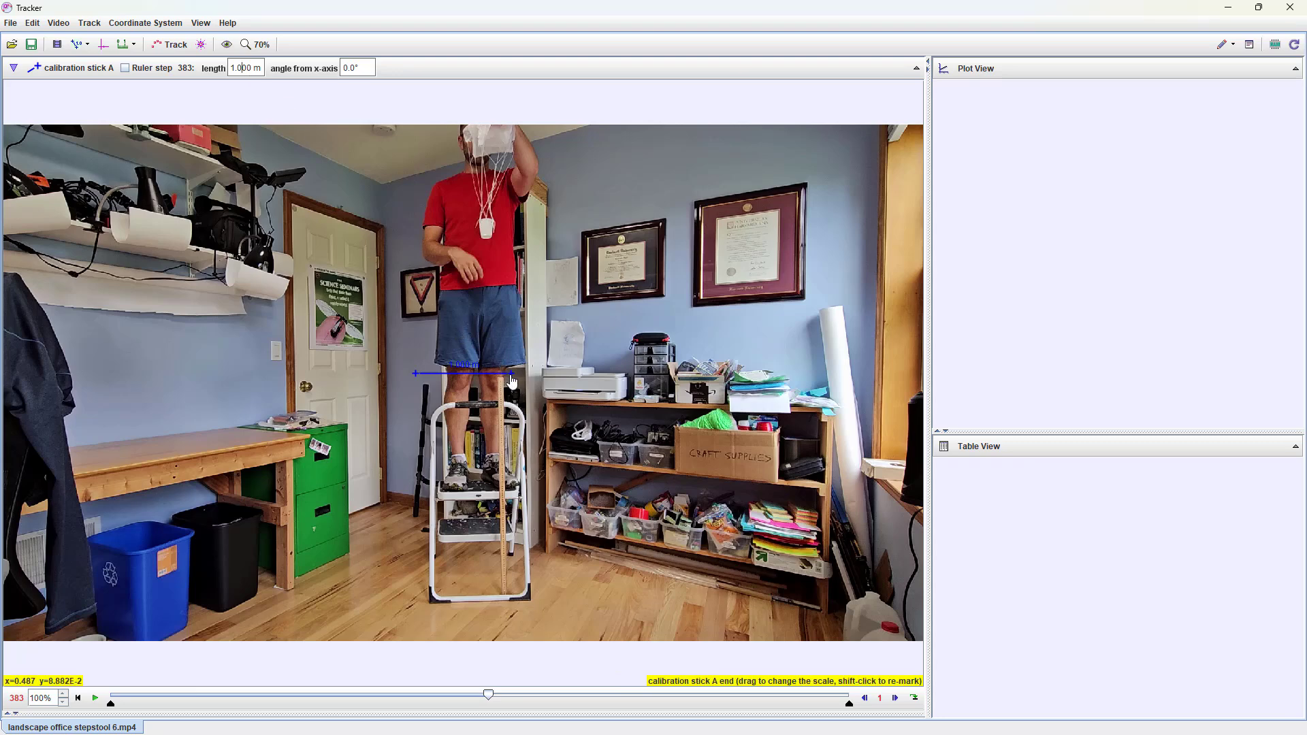
pyautogui.moveTo(513, 379); pyautogui.dragTo(506, 603)
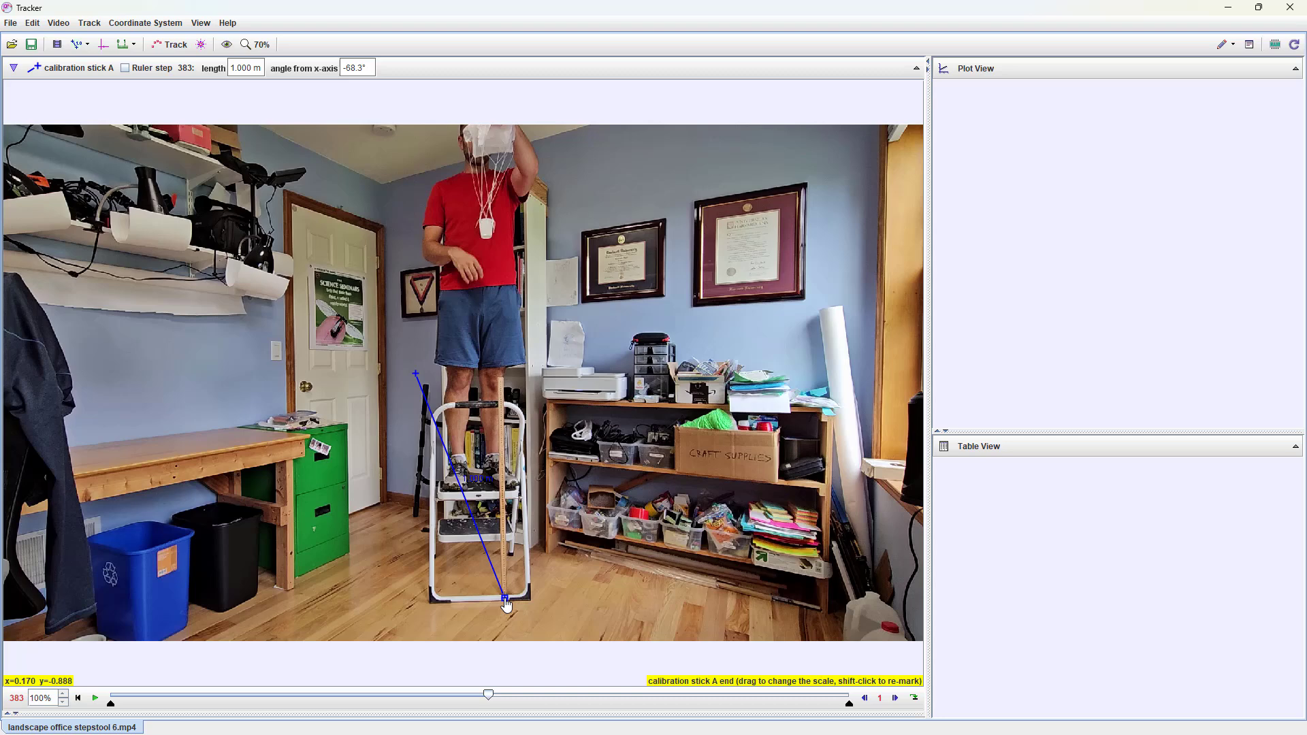
pyautogui.moveTo(417, 376); pyautogui.dragTo(501, 381)
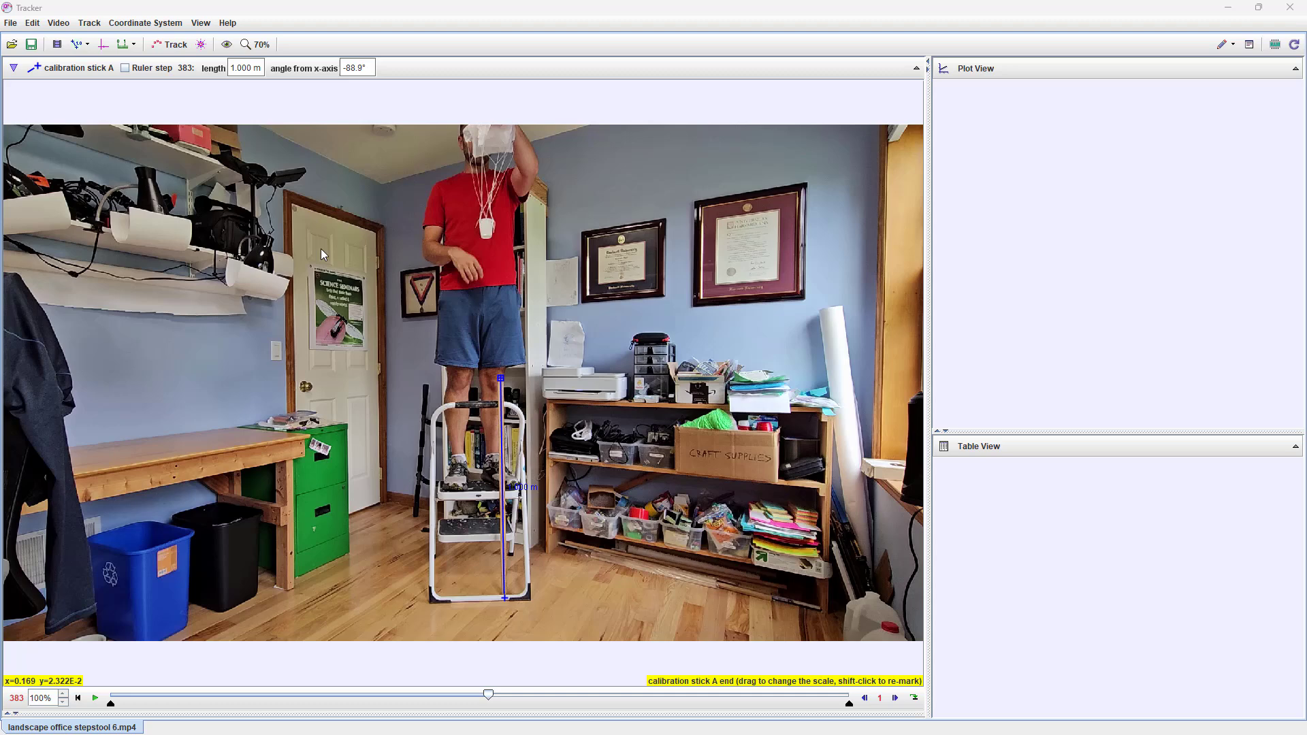
# Step: Show the coordinate axes, set their angle from horizontal to 180°, then hide them again
pyautogui.click(103, 45)
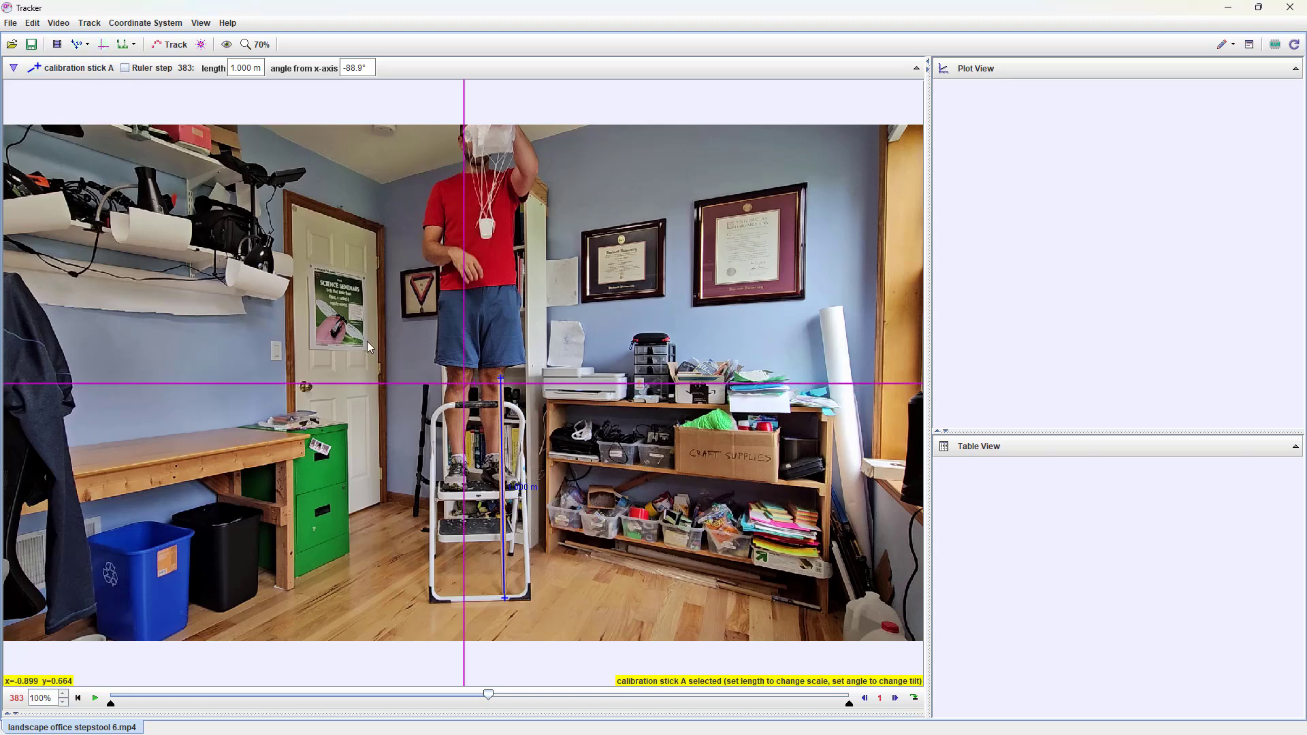
pyautogui.click(466, 390)
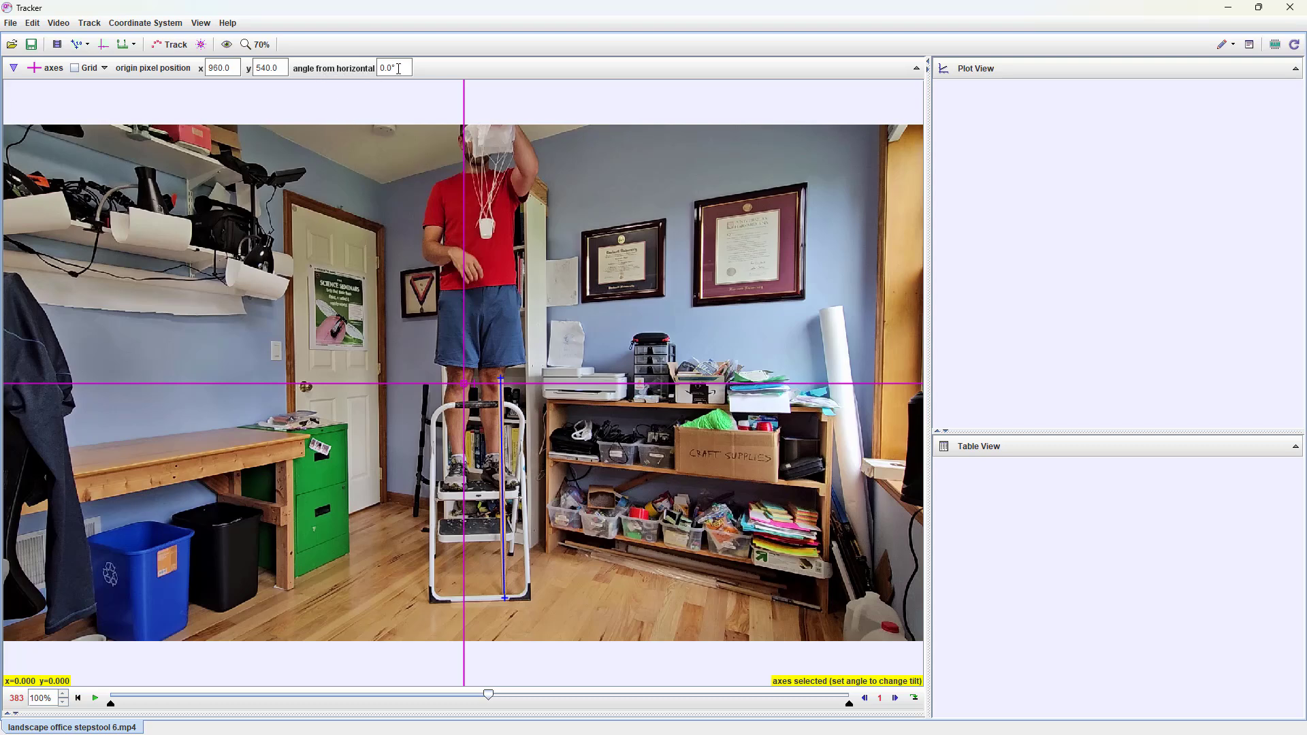
pyautogui.moveTo(399, 68); pyautogui.dragTo(374, 68)
pyautogui.write('187')
pyautogui.write('0')
pyautogui.click(104, 46)
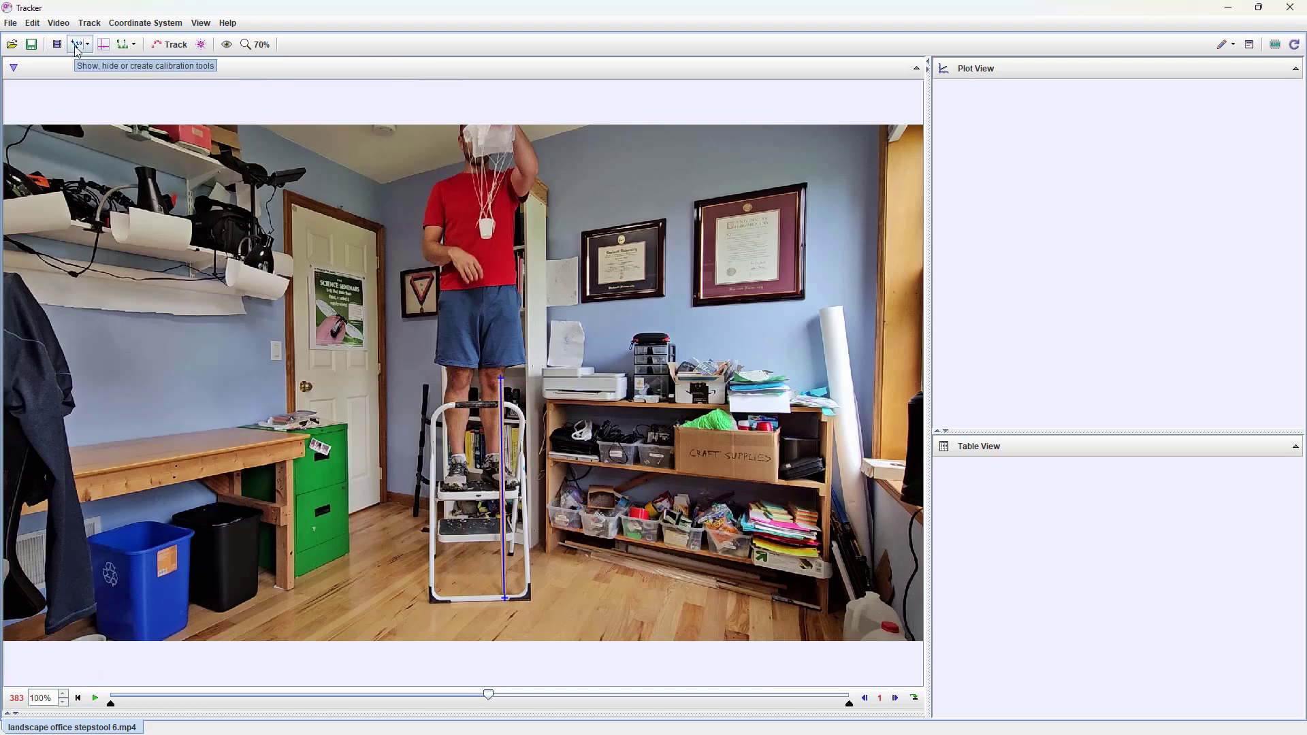
# Step: Hide the calibration stick and add a new point-mass track named mass A
pyautogui.click(77, 48)
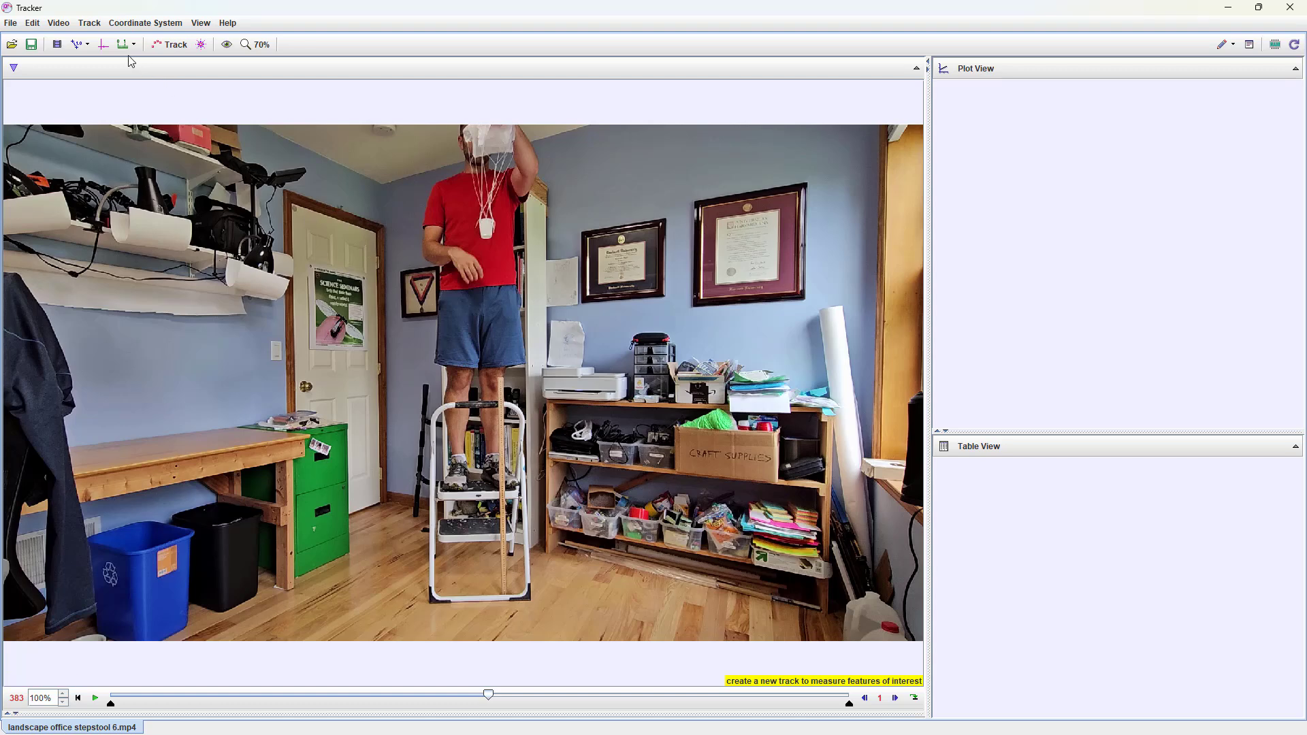
pyautogui.click(91, 24)
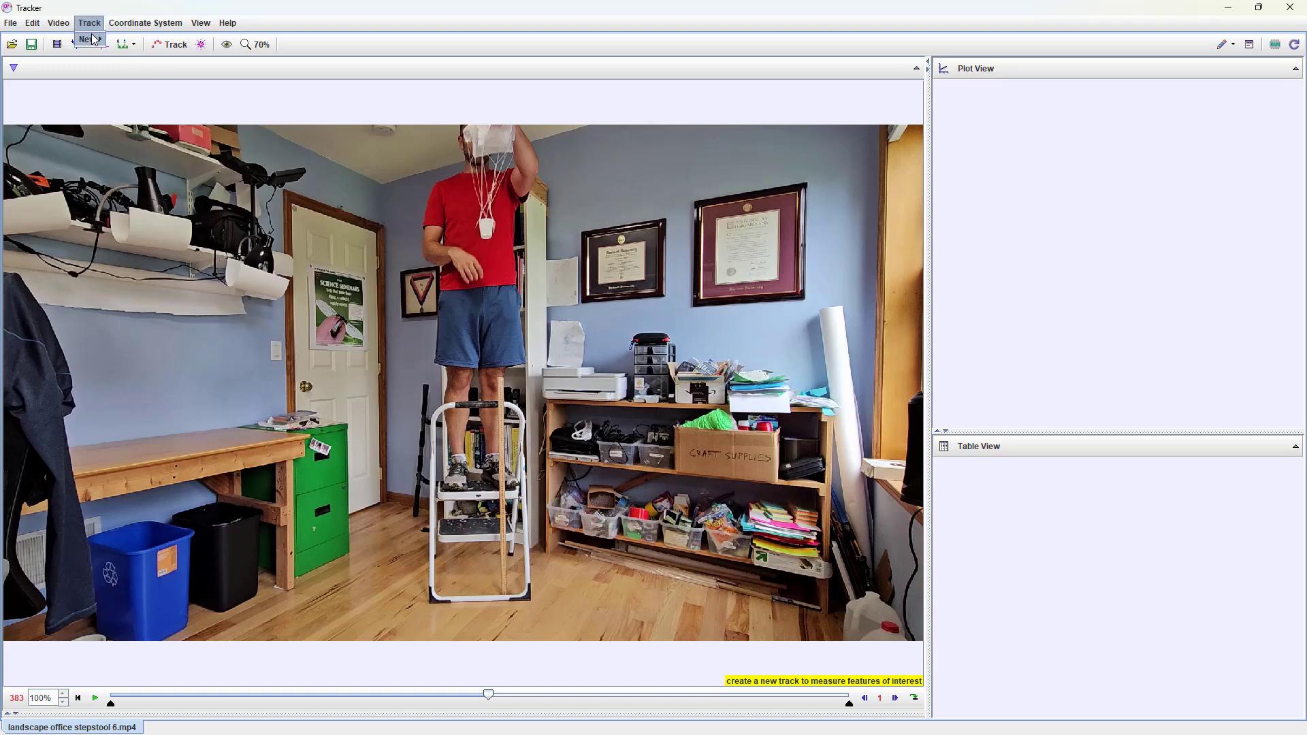
pyautogui.click(124, 41)
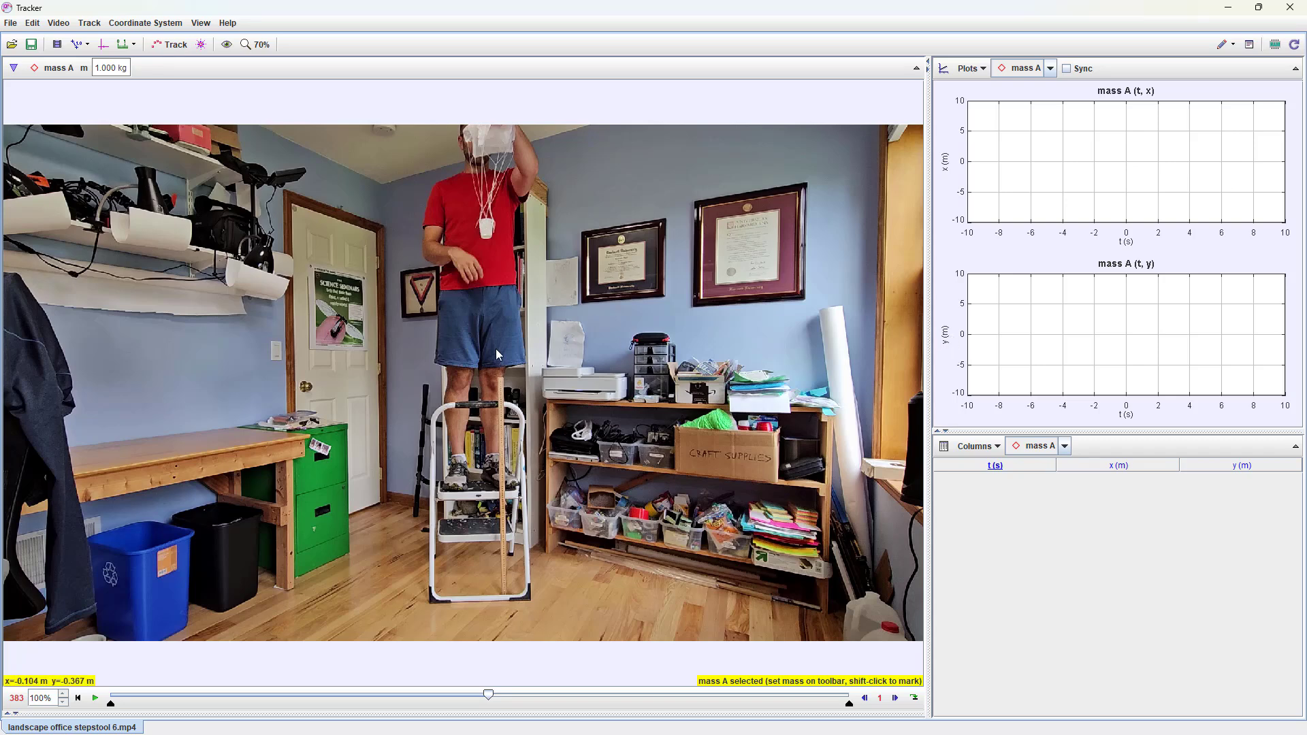
# Step: Switch to three plots with the third graphing vy, and enlarge the plots above the table
pyautogui.click(978, 71)
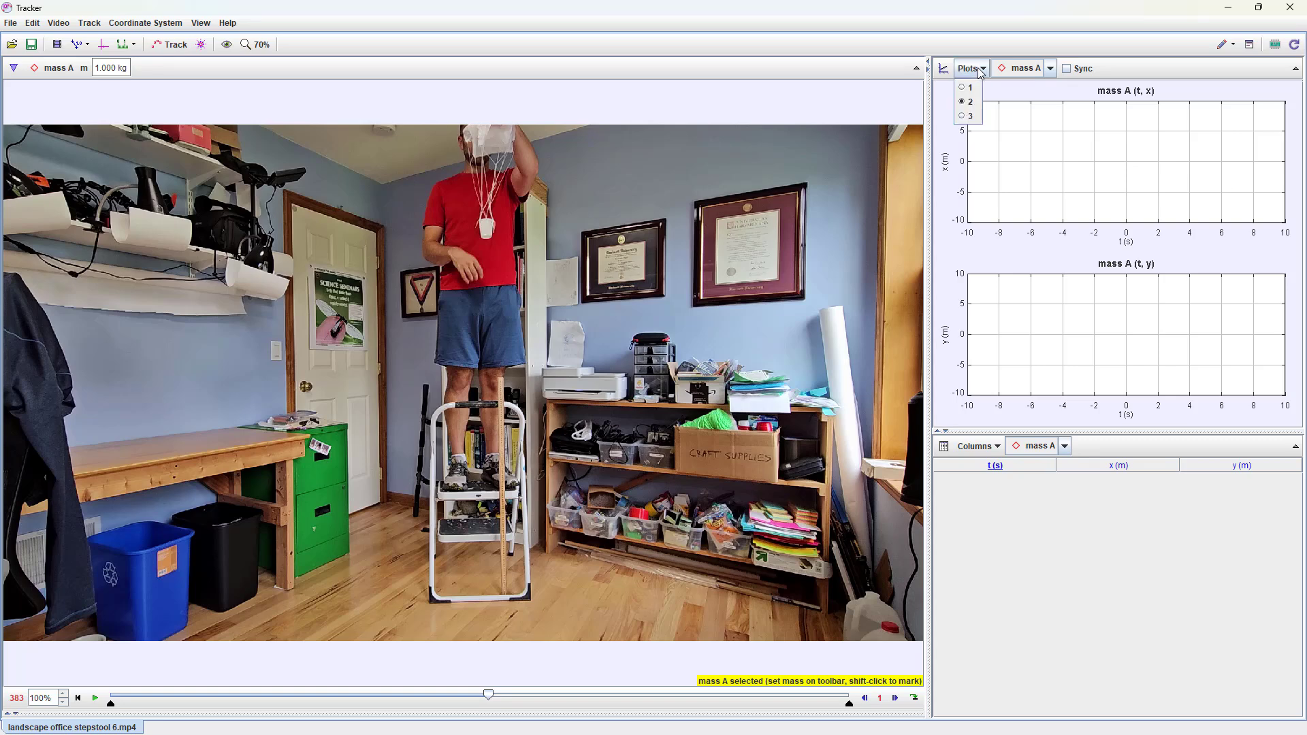
pyautogui.click(963, 117)
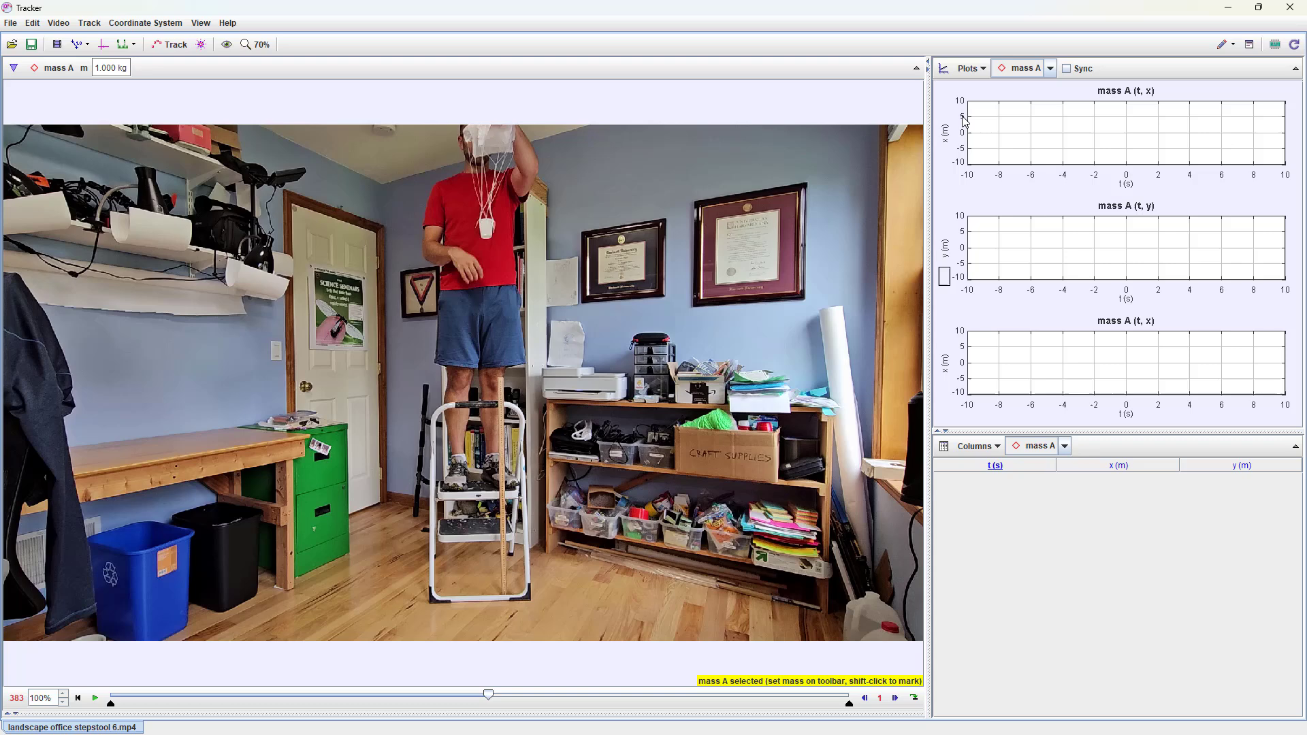
pyautogui.click(946, 371)
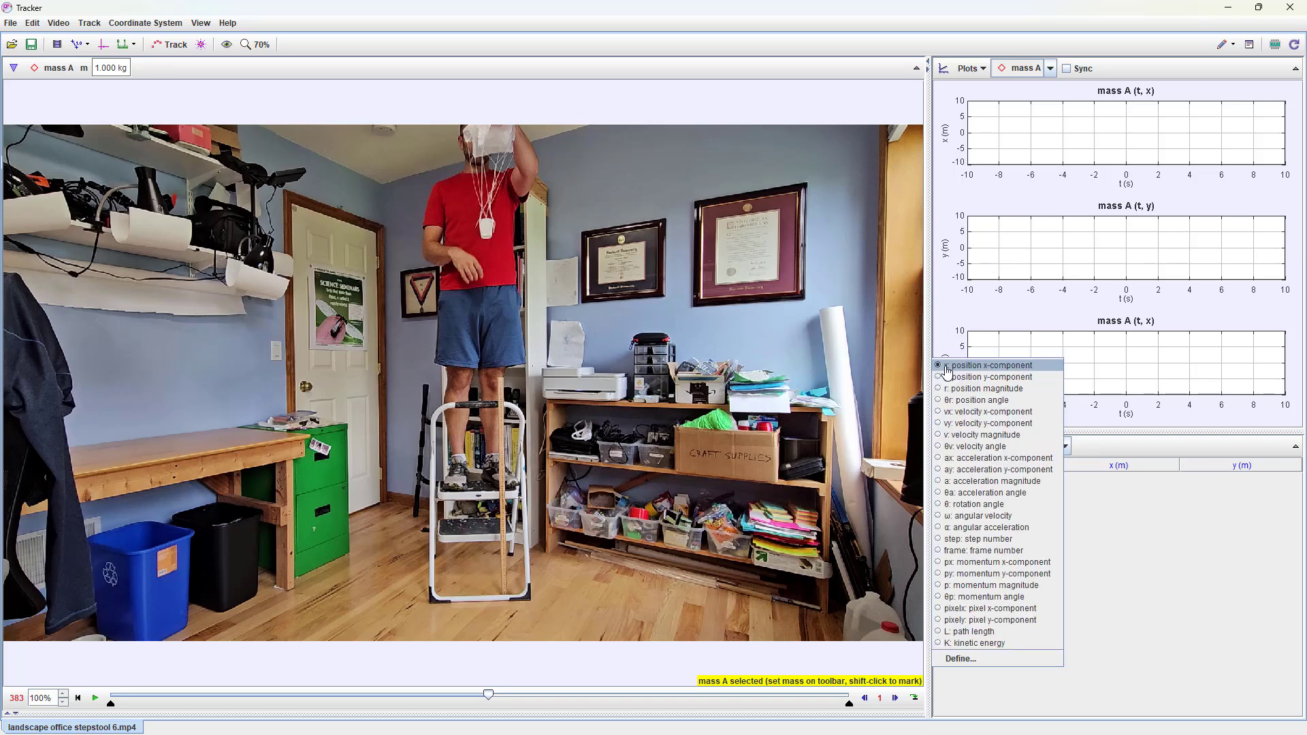
pyautogui.click(940, 423)
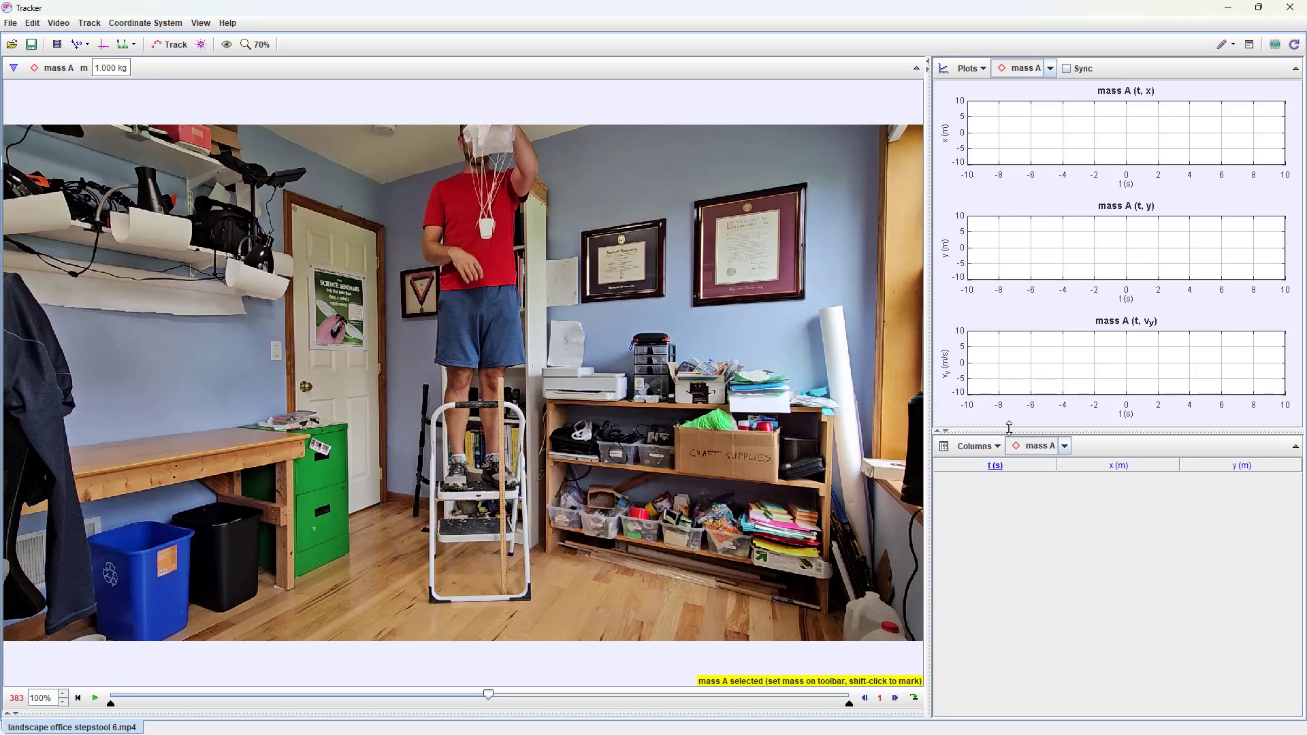
pyautogui.moveTo(1008, 427); pyautogui.dragTo(1006, 626)
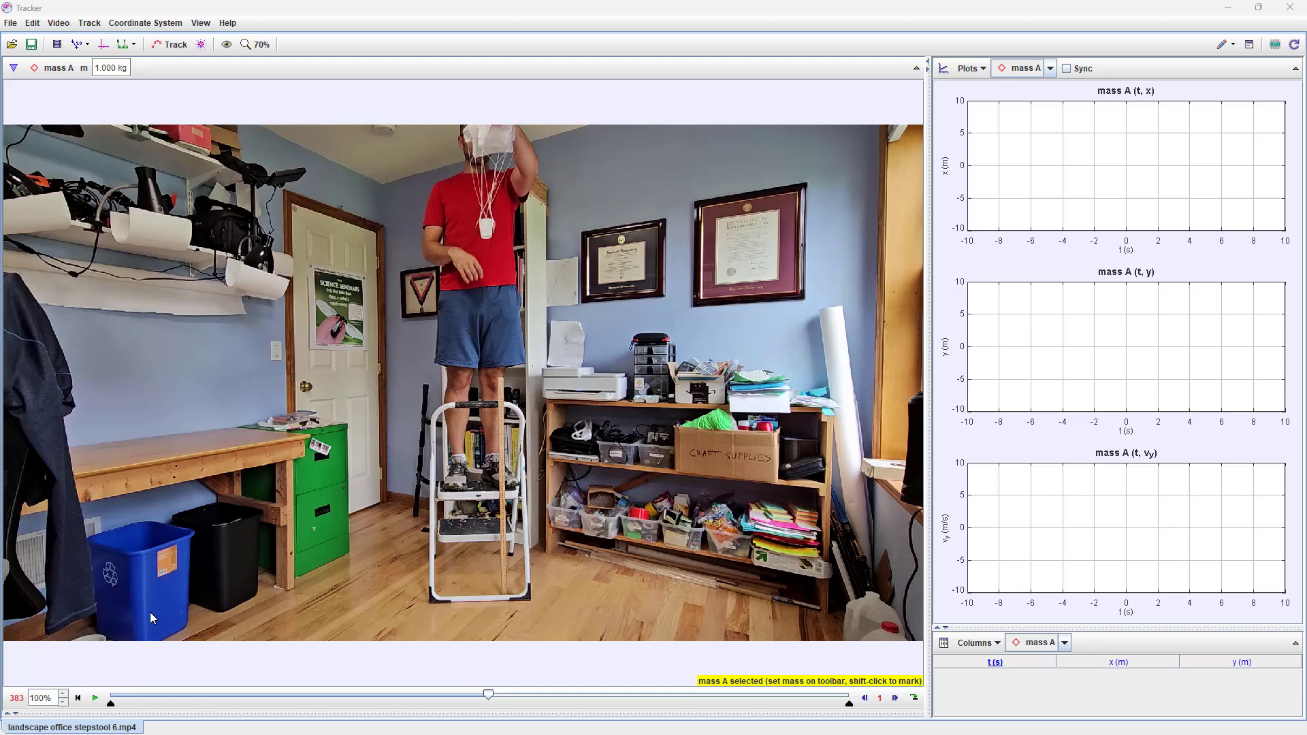
# Step: Play and pause the video, then step back to frame 469 ready to mark mass A
pyautogui.click(95, 698)
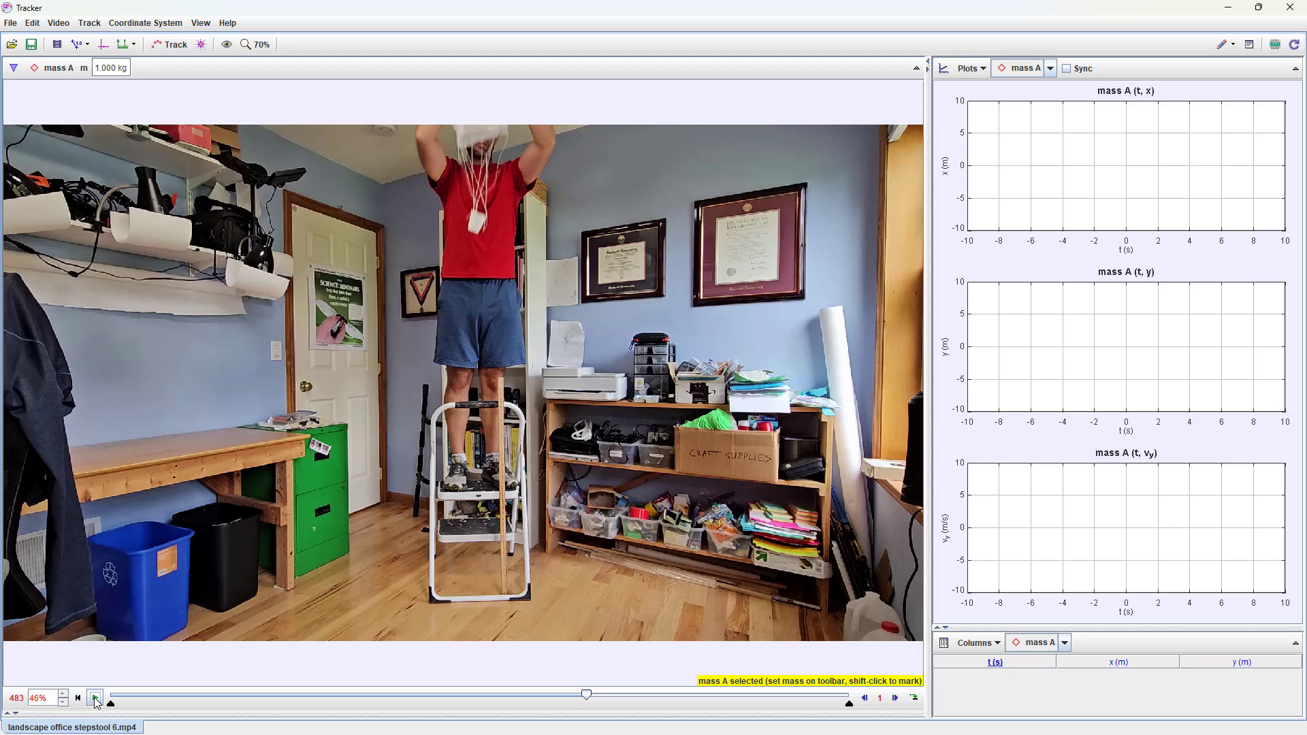
pyautogui.click(96, 699)
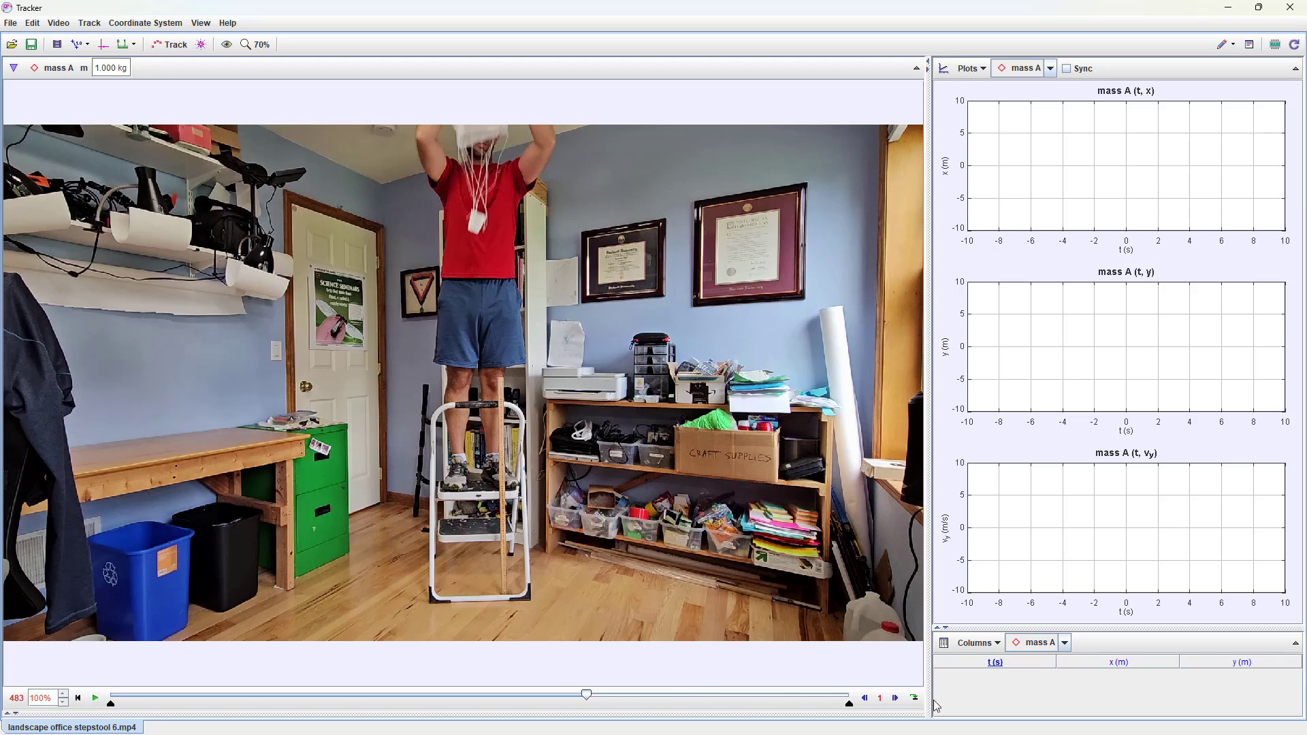
pyautogui.click(866, 698)
pyautogui.click(865, 698)
pyautogui.click(866, 698)
pyautogui.click(866, 699)
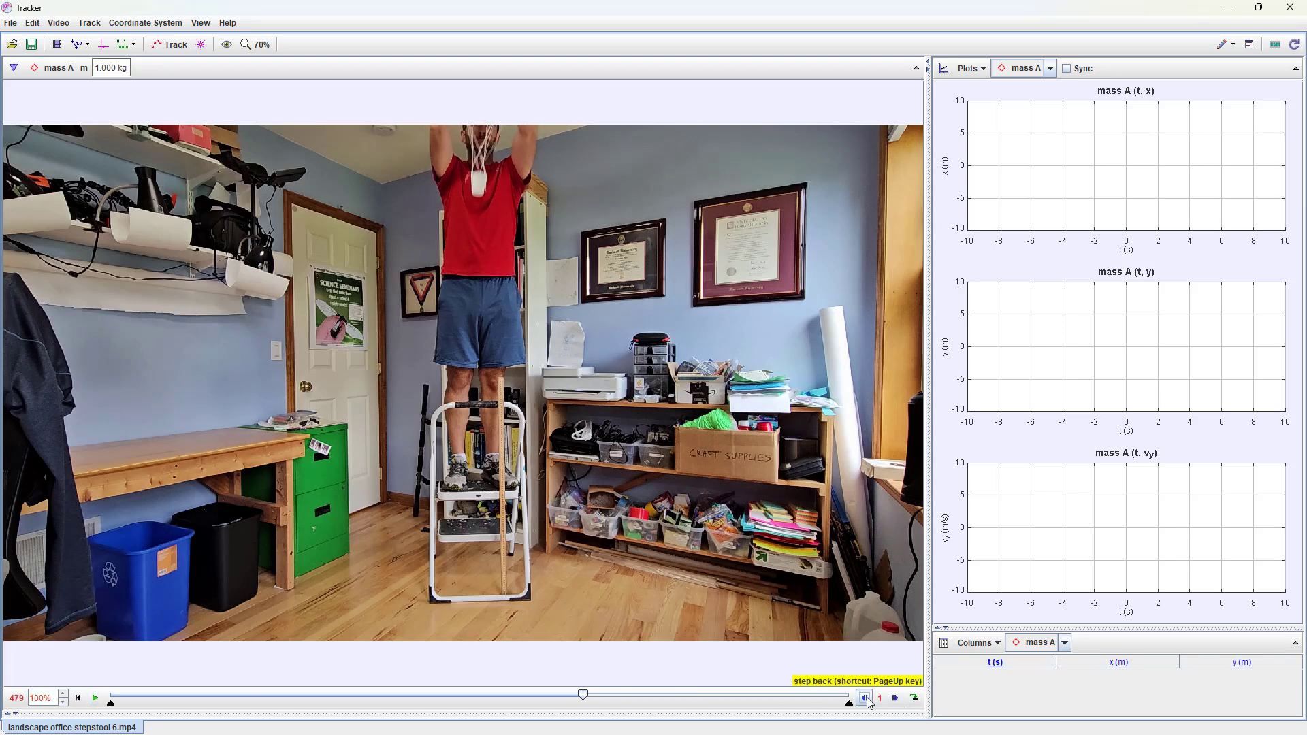
pyautogui.click(866, 698)
pyautogui.click(866, 698)
pyautogui.click(866, 698)
pyautogui.click(866, 698)
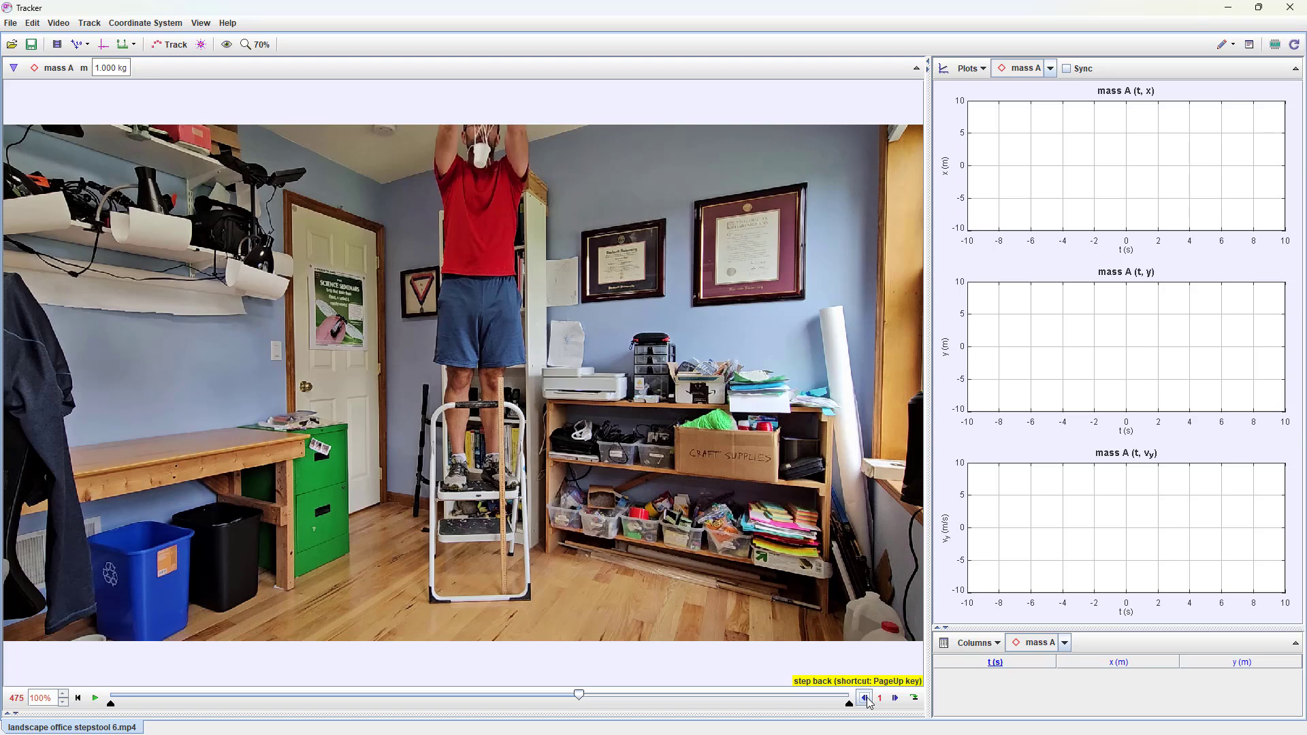
pyautogui.click(865, 698)
pyautogui.click(865, 698)
pyautogui.click(865, 698)
pyautogui.click(865, 698)
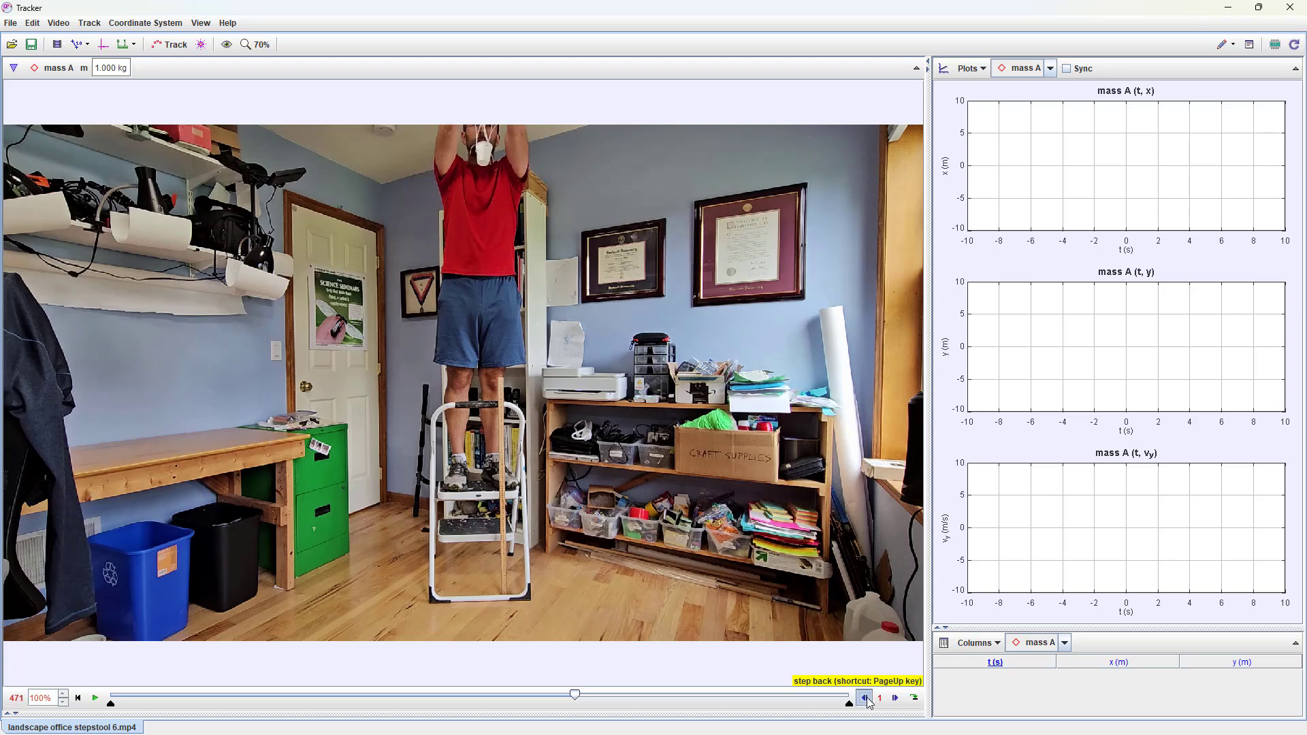
pyautogui.click(866, 698)
pyautogui.click(865, 699)
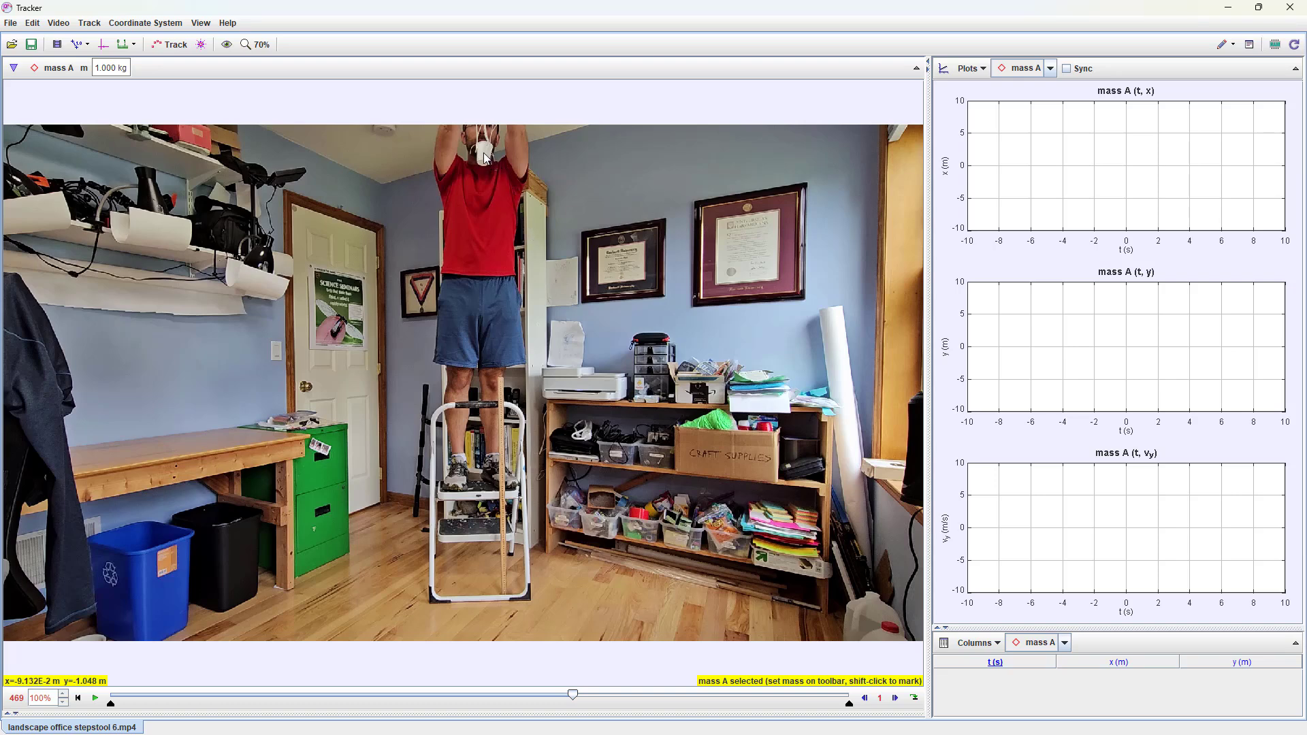
pyautogui.press('shift')
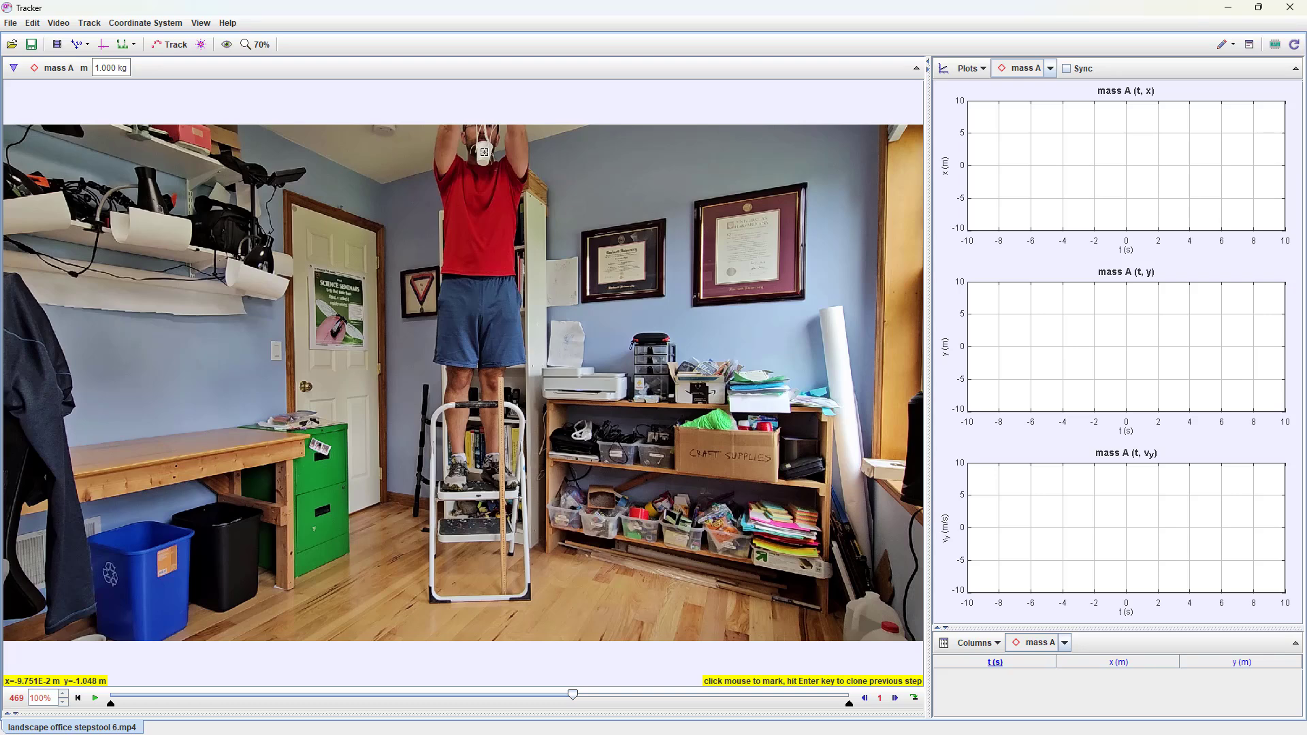
# Step: Mark mass A in each frame from t=15.635 s to 15.968 s
pyautogui.click(484, 151)
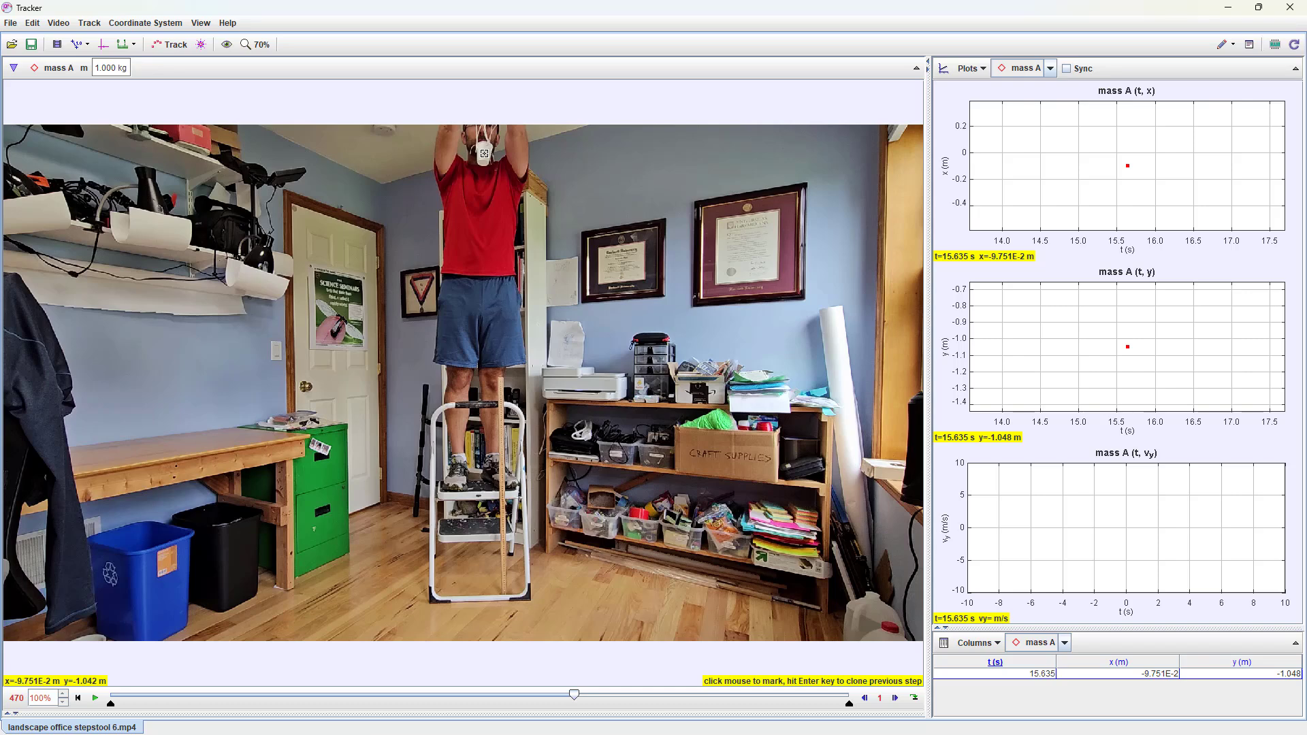
pyautogui.click(484, 153)
pyautogui.click(482, 153)
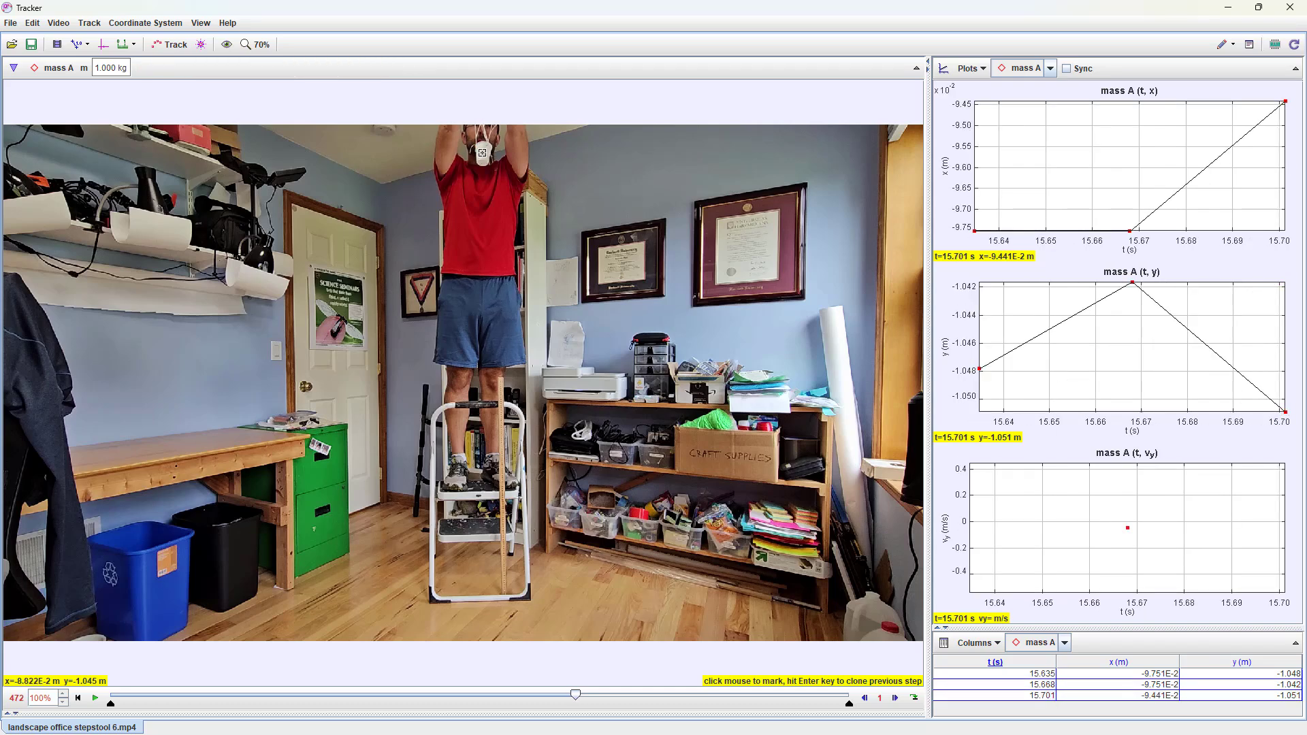
pyautogui.click(482, 153)
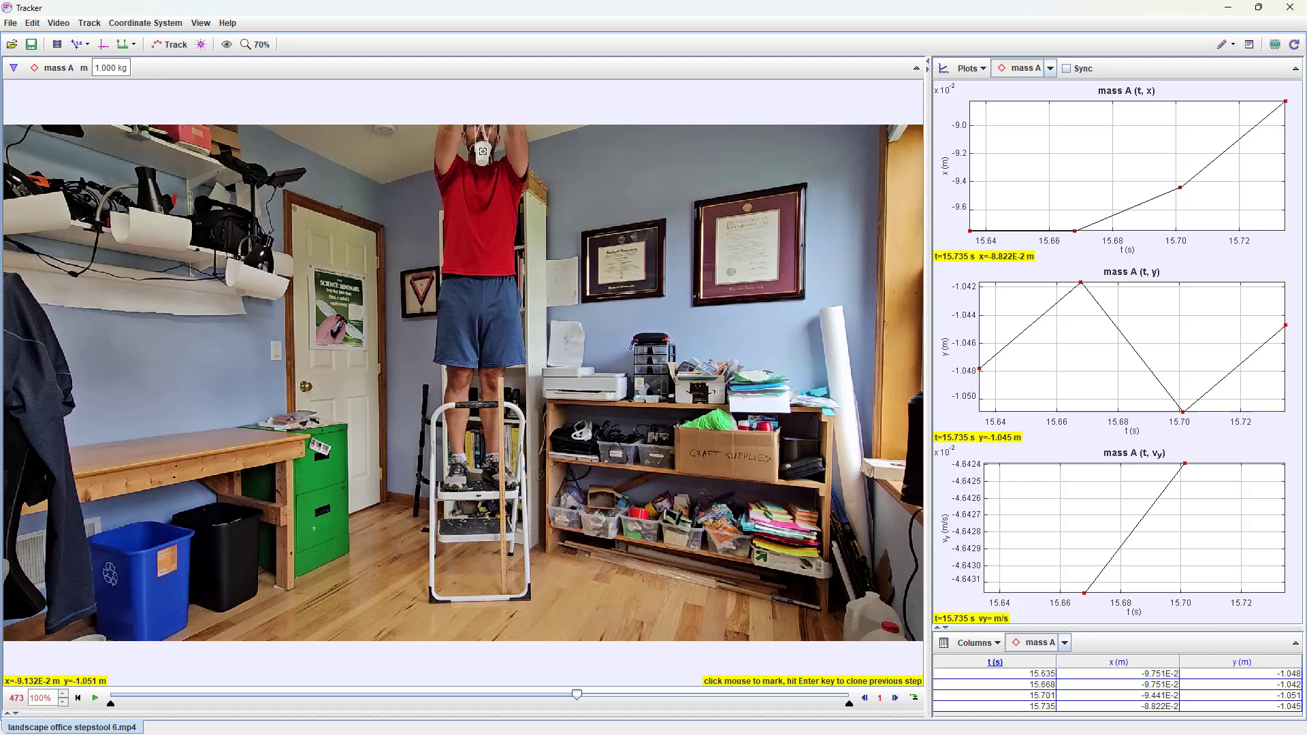
pyautogui.click(482, 153)
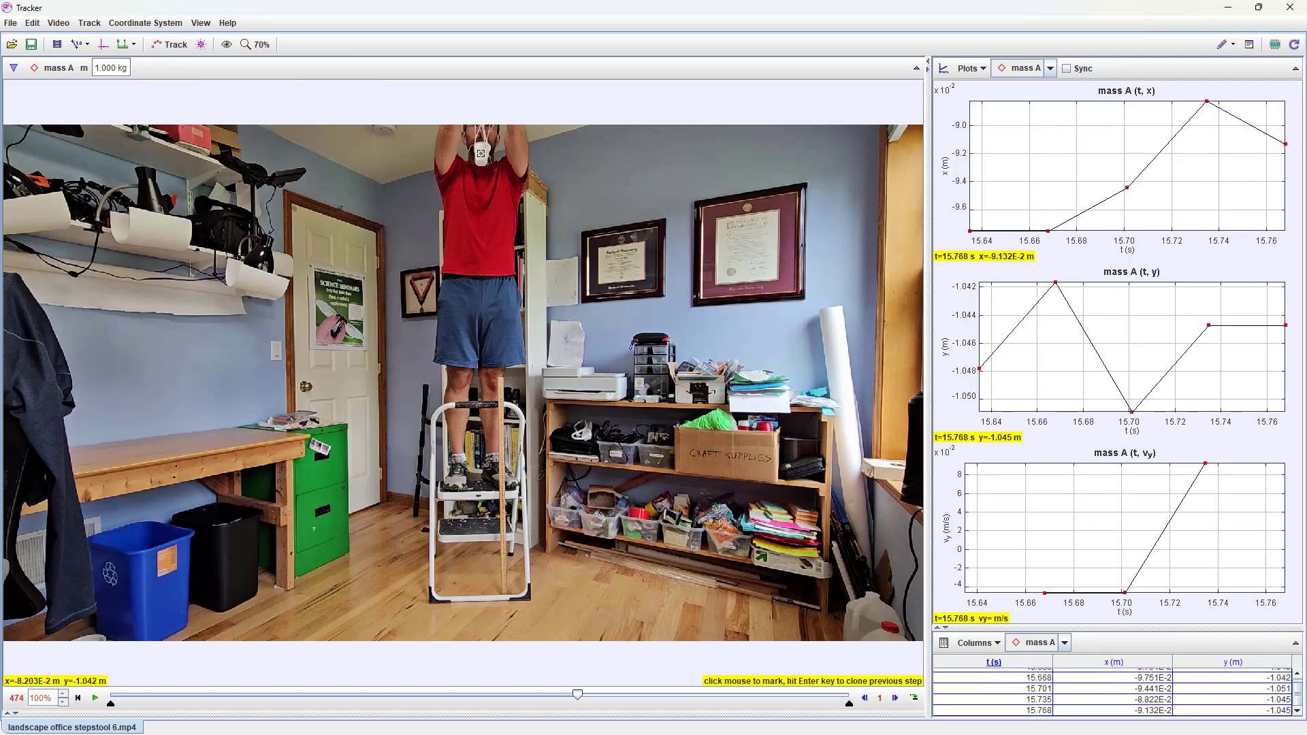
pyautogui.click(481, 153)
pyautogui.click(481, 154)
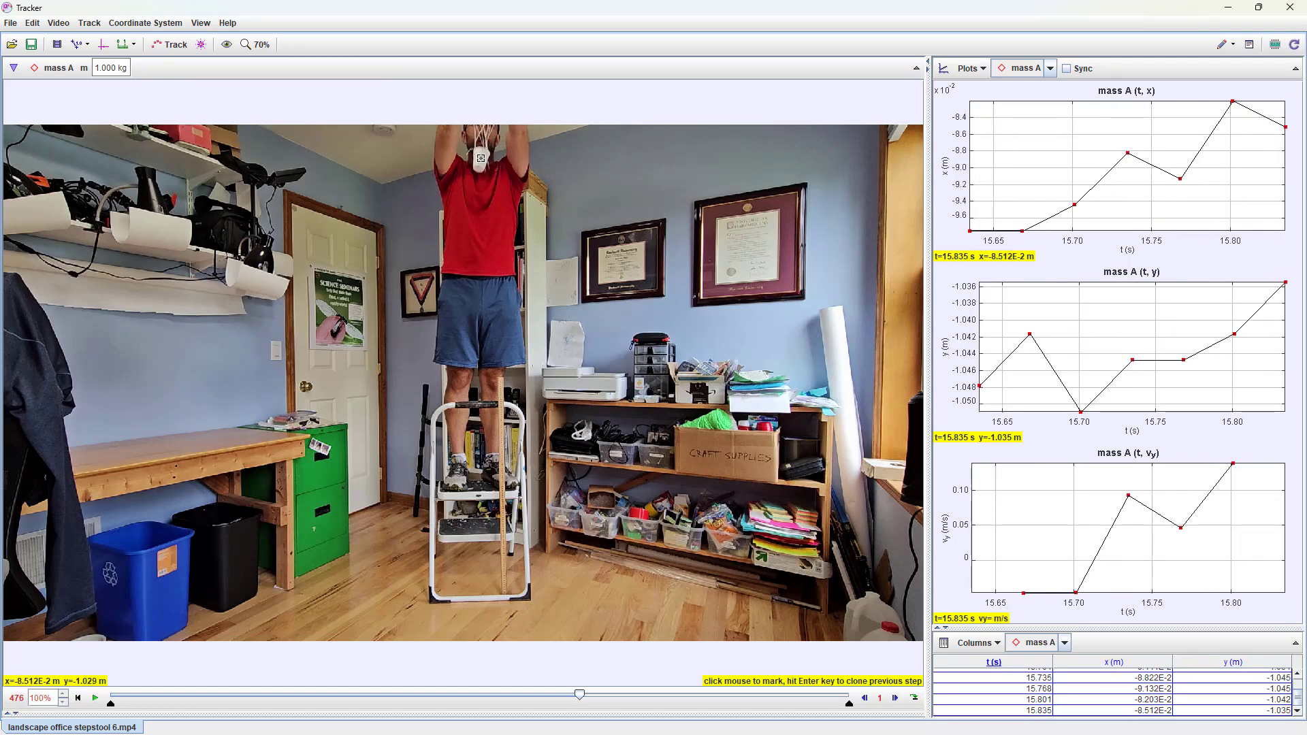
pyautogui.click(479, 164)
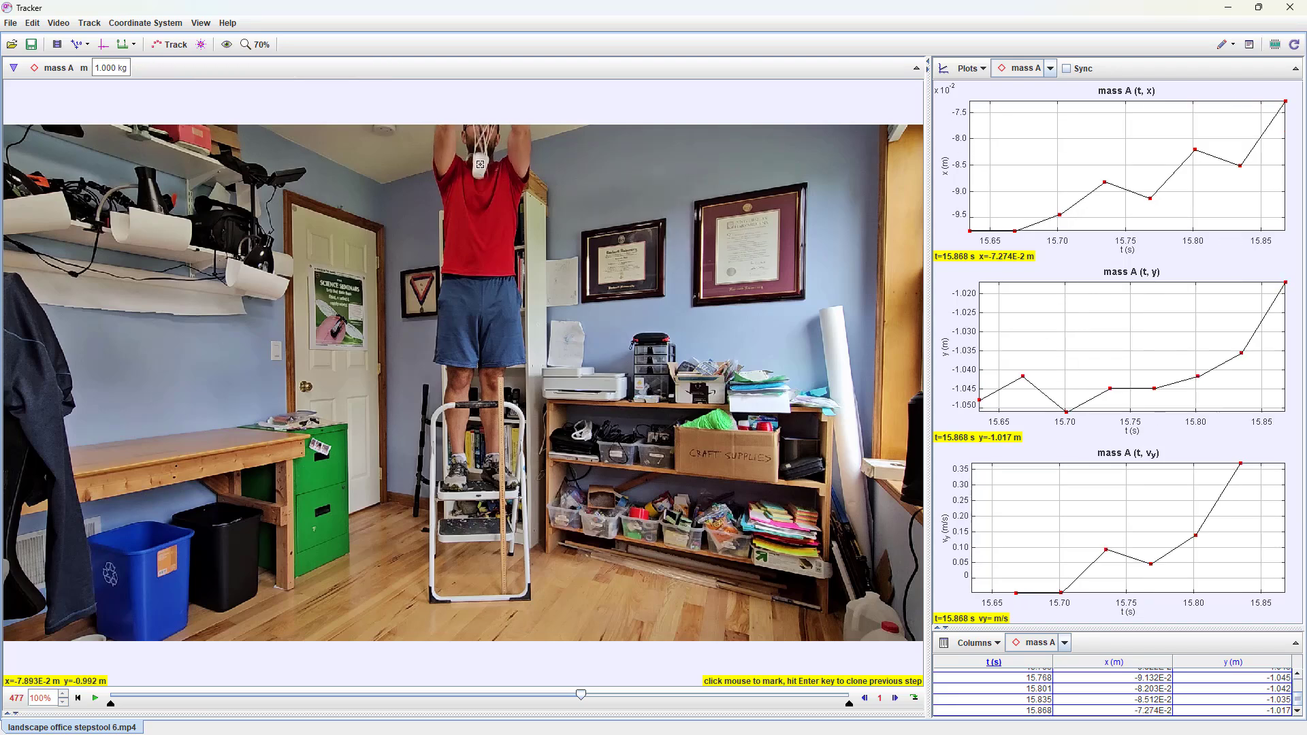
pyautogui.click(480, 167)
pyautogui.click(478, 178)
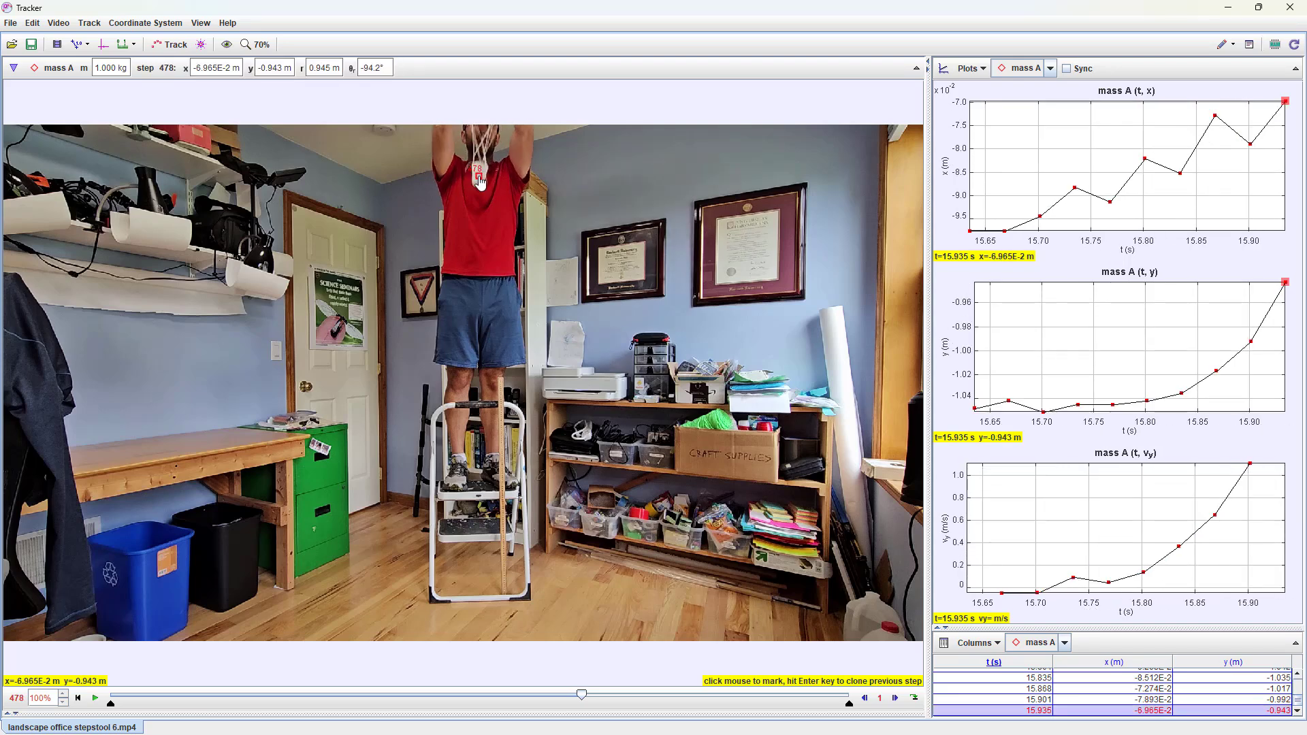
pyautogui.click(479, 185)
# Step: Continue marking mass A frame by frame from t=16.001 s to 16.335 s as it falls
pyautogui.click(479, 193)
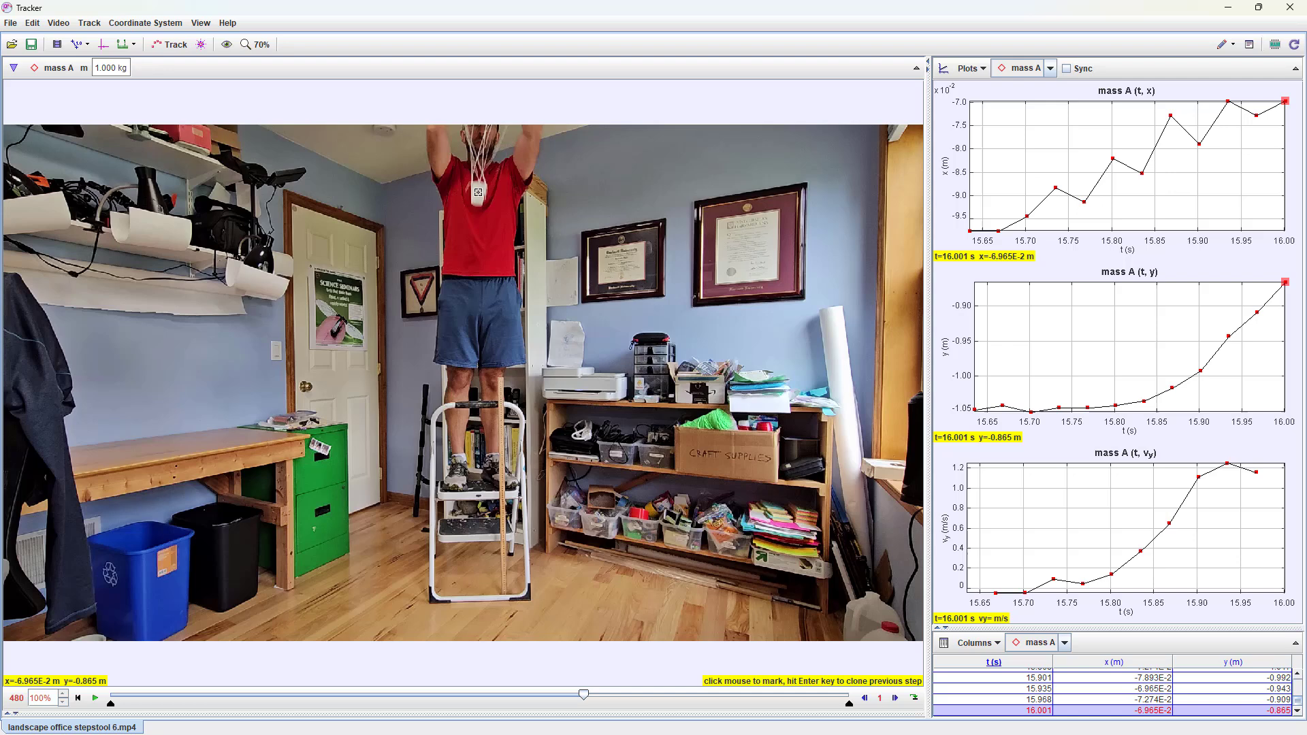
pyautogui.click(476, 204)
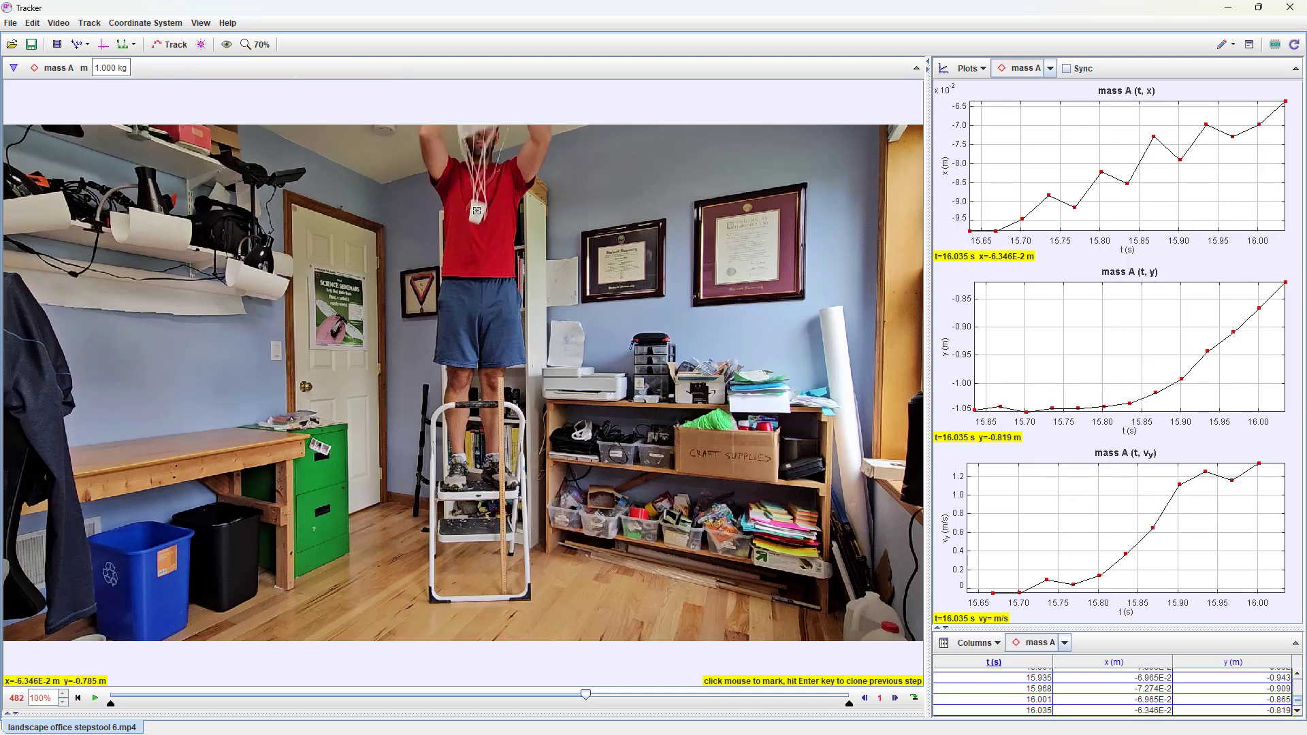
pyautogui.click(477, 213)
pyautogui.click(476, 223)
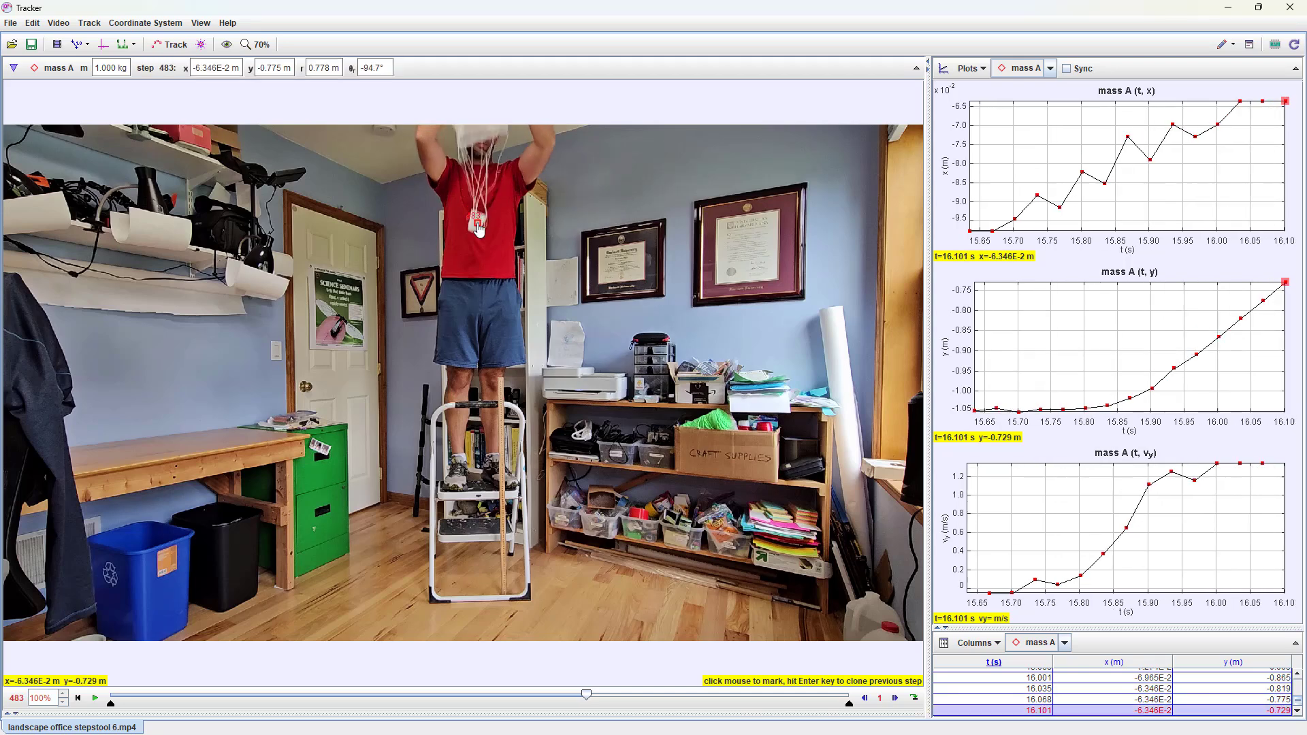
pyautogui.click(475, 233)
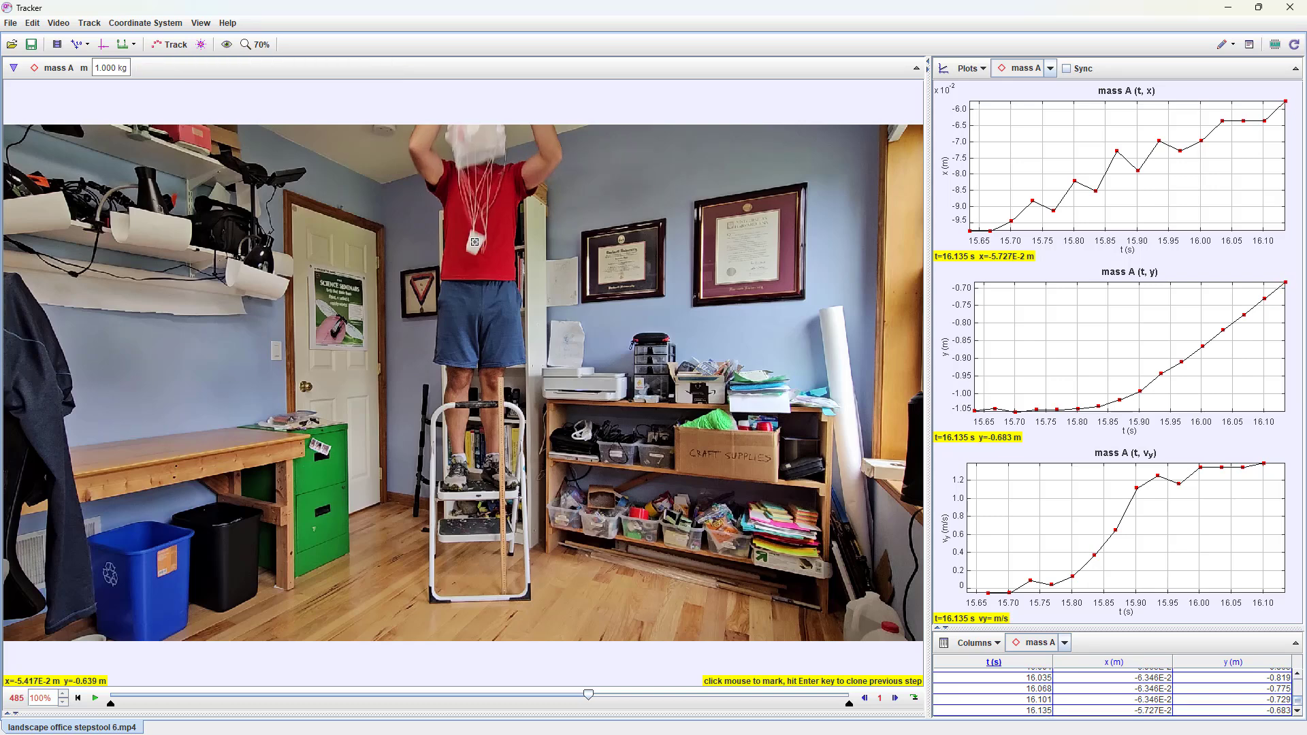
pyautogui.click(474, 242)
pyautogui.click(474, 260)
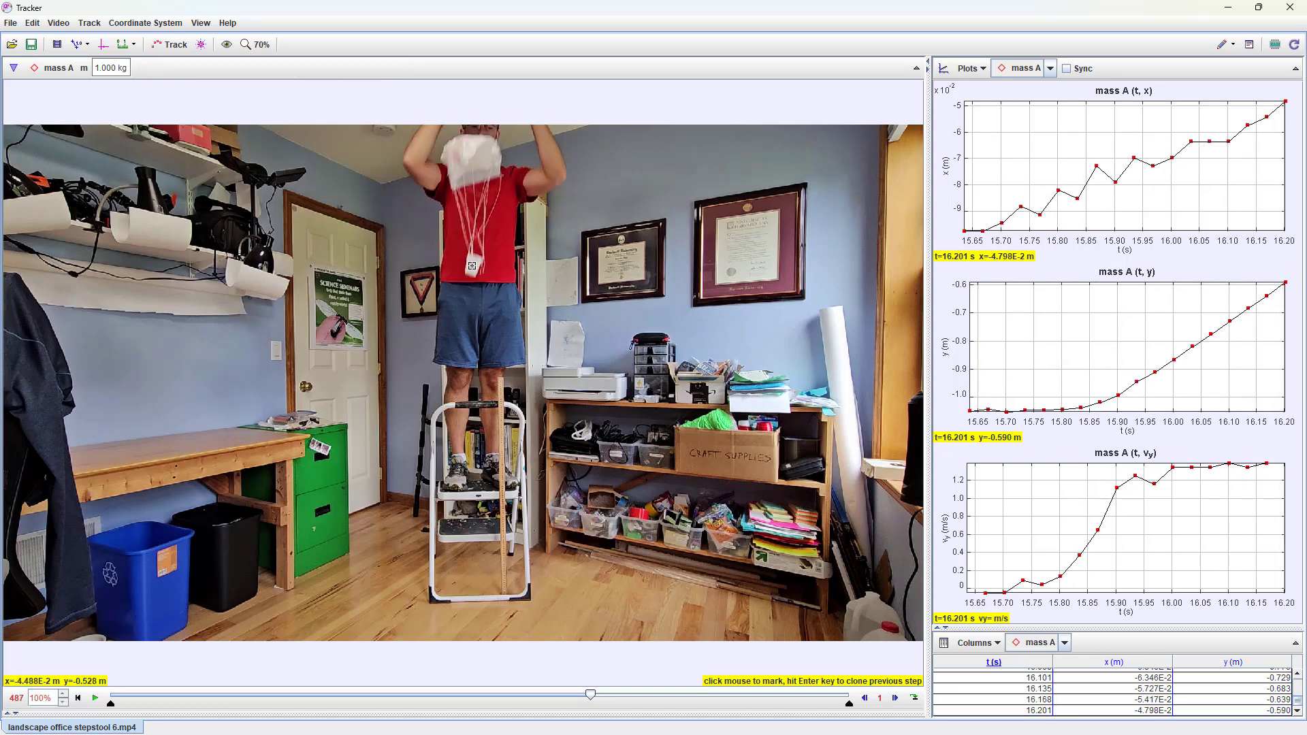
pyautogui.click(472, 265)
pyautogui.click(471, 277)
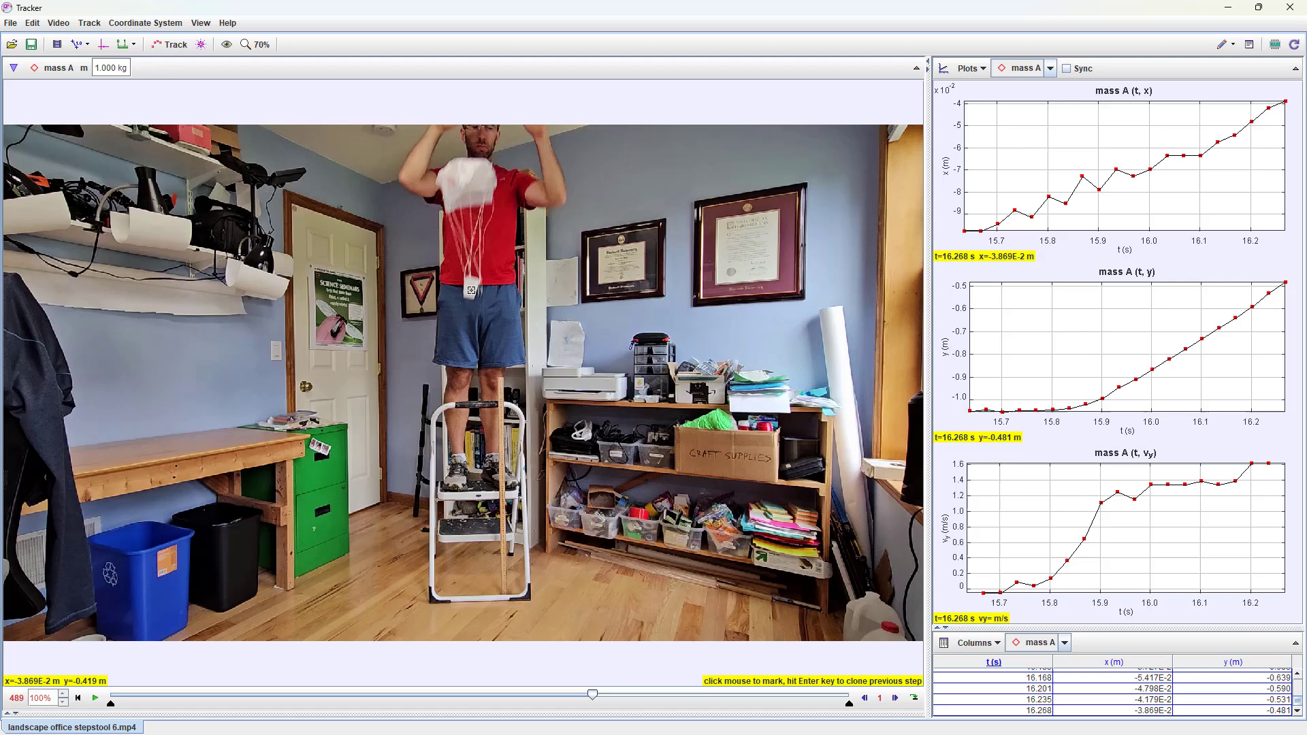
pyautogui.click(470, 288)
pyautogui.click(470, 306)
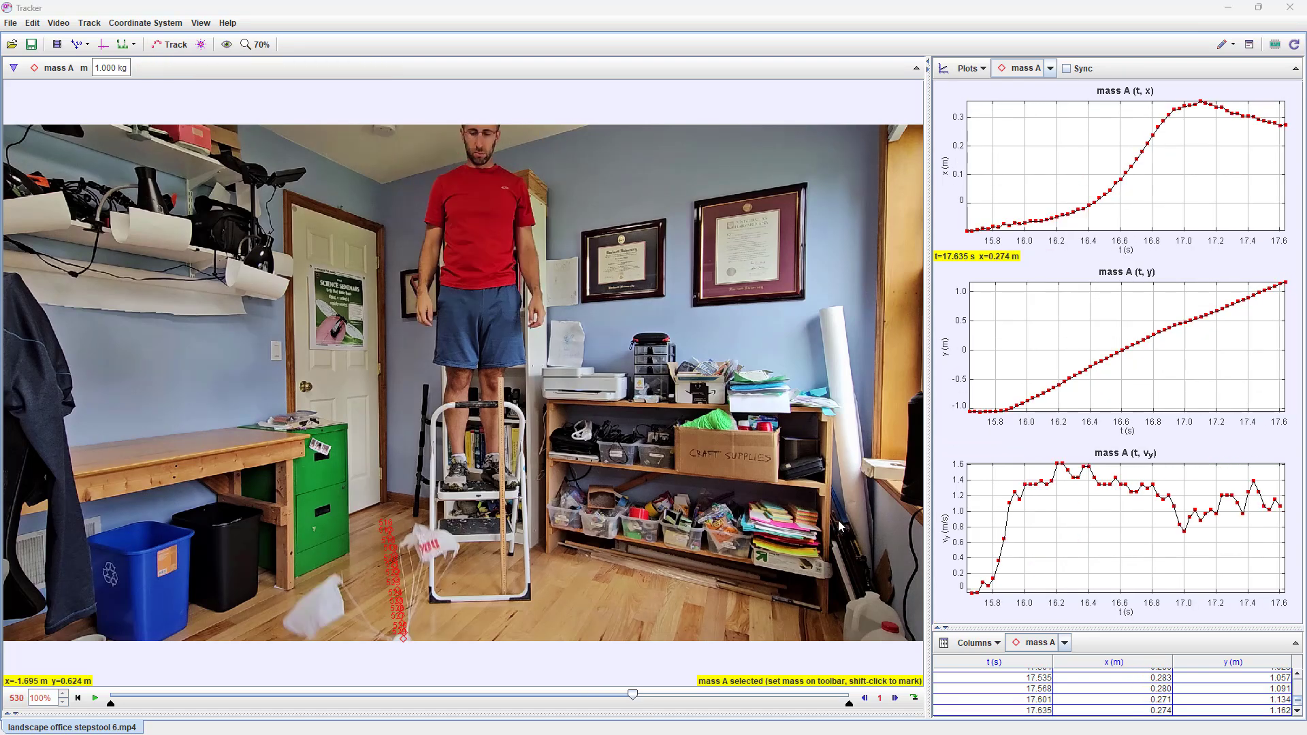
pyautogui.moveTo(971, 585)
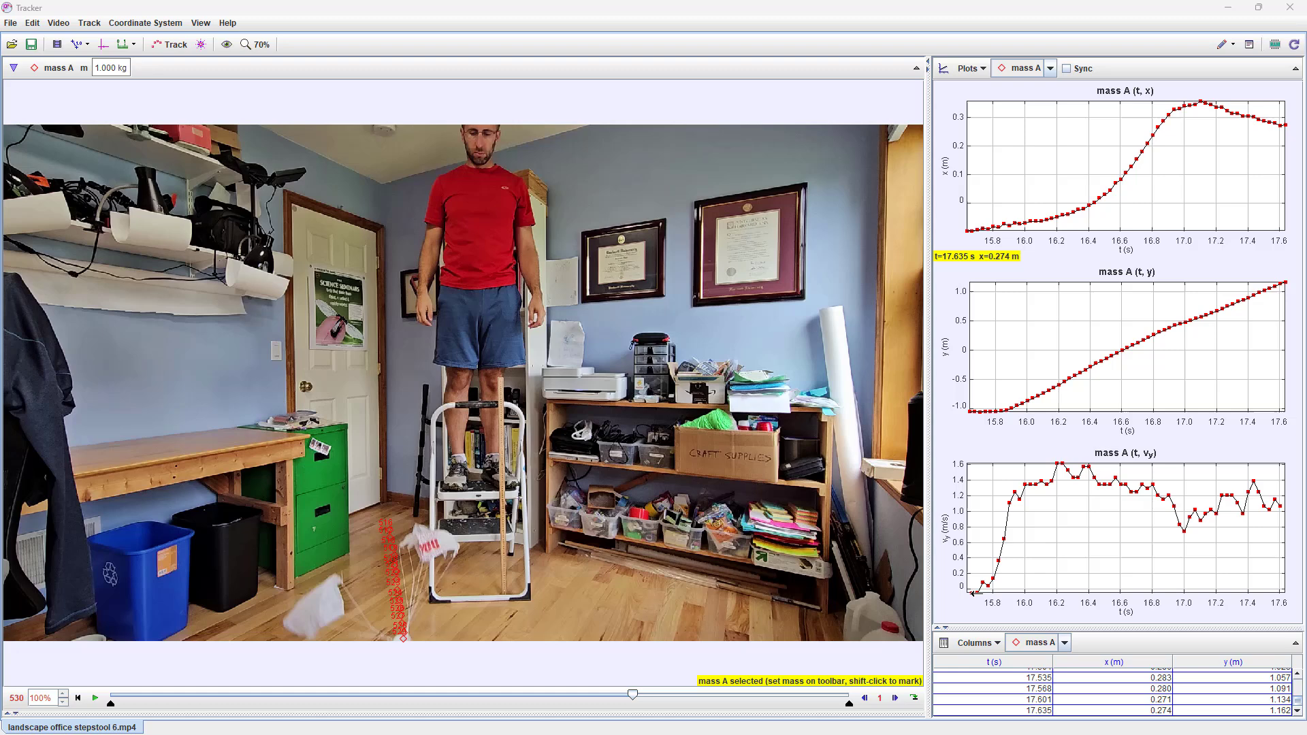
pyautogui.moveTo(1002, 562)
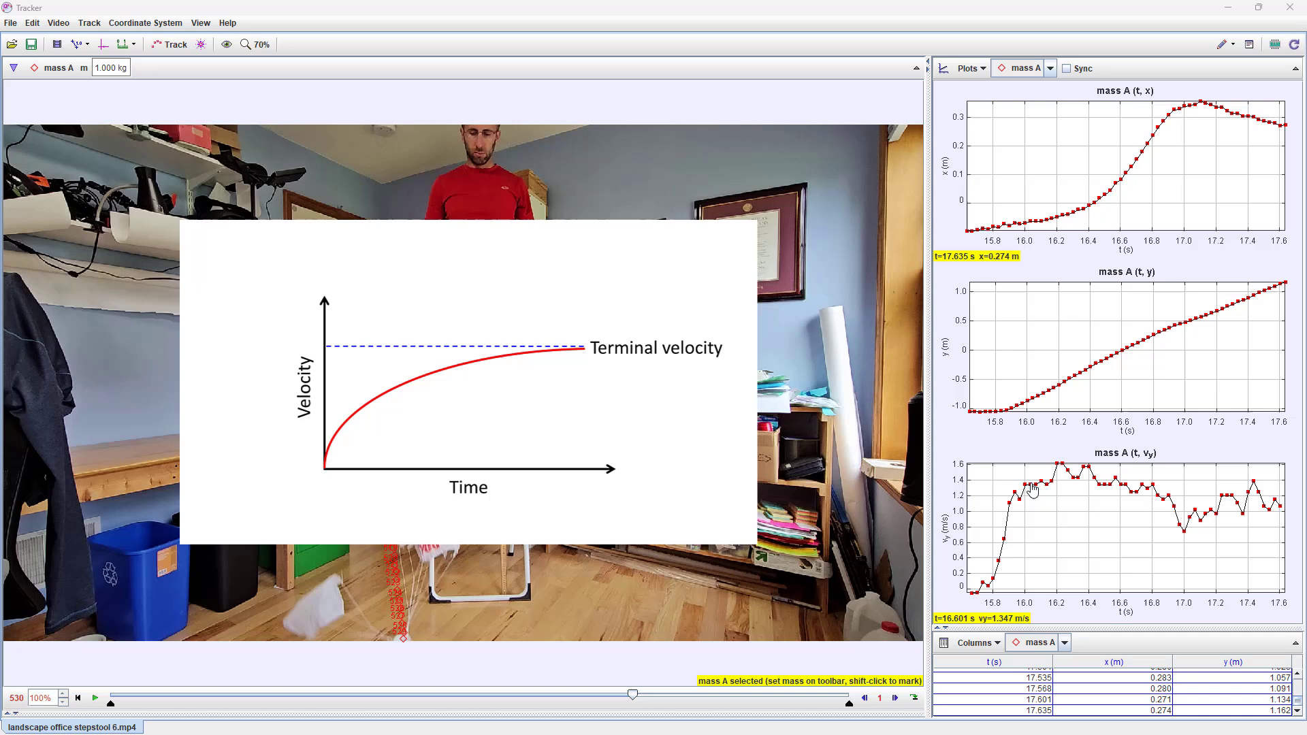
# Step: Select the mass A track via its marker on the final frame to review the vy graph
pyautogui.click(404, 640)
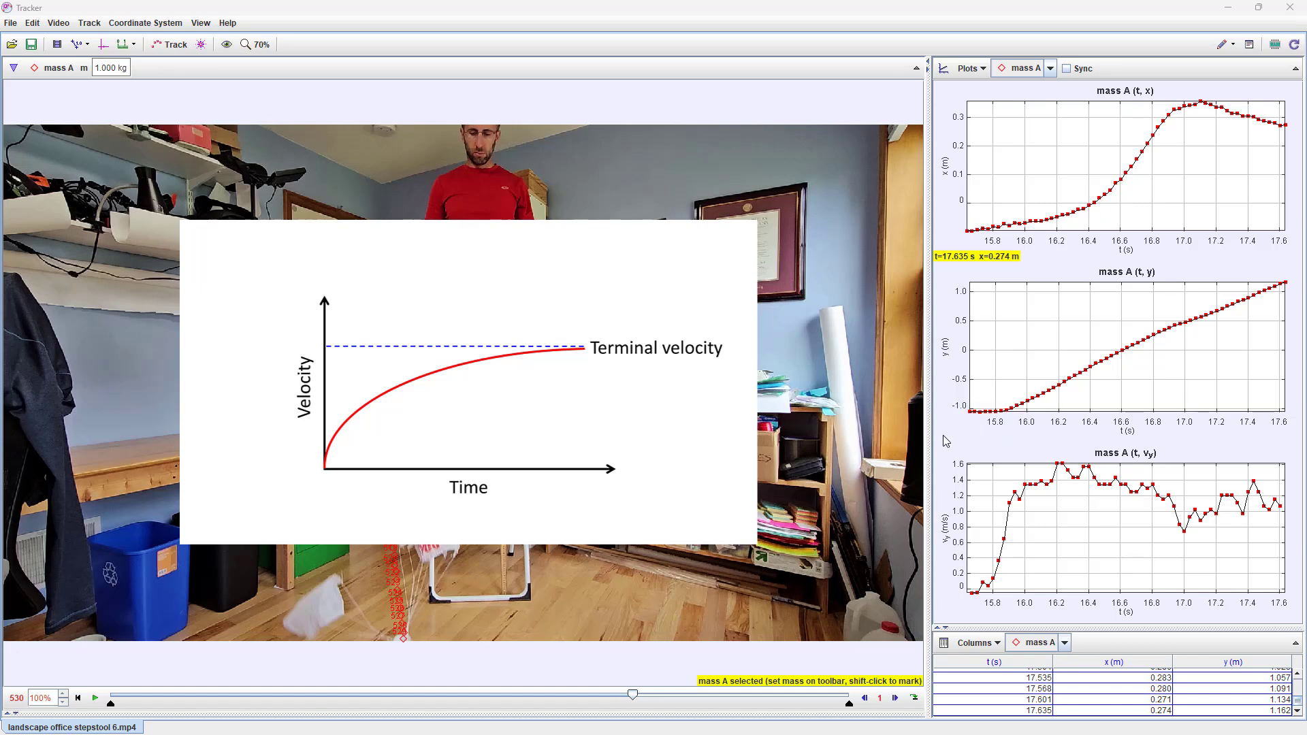
pyautogui.moveTo(955, 464)
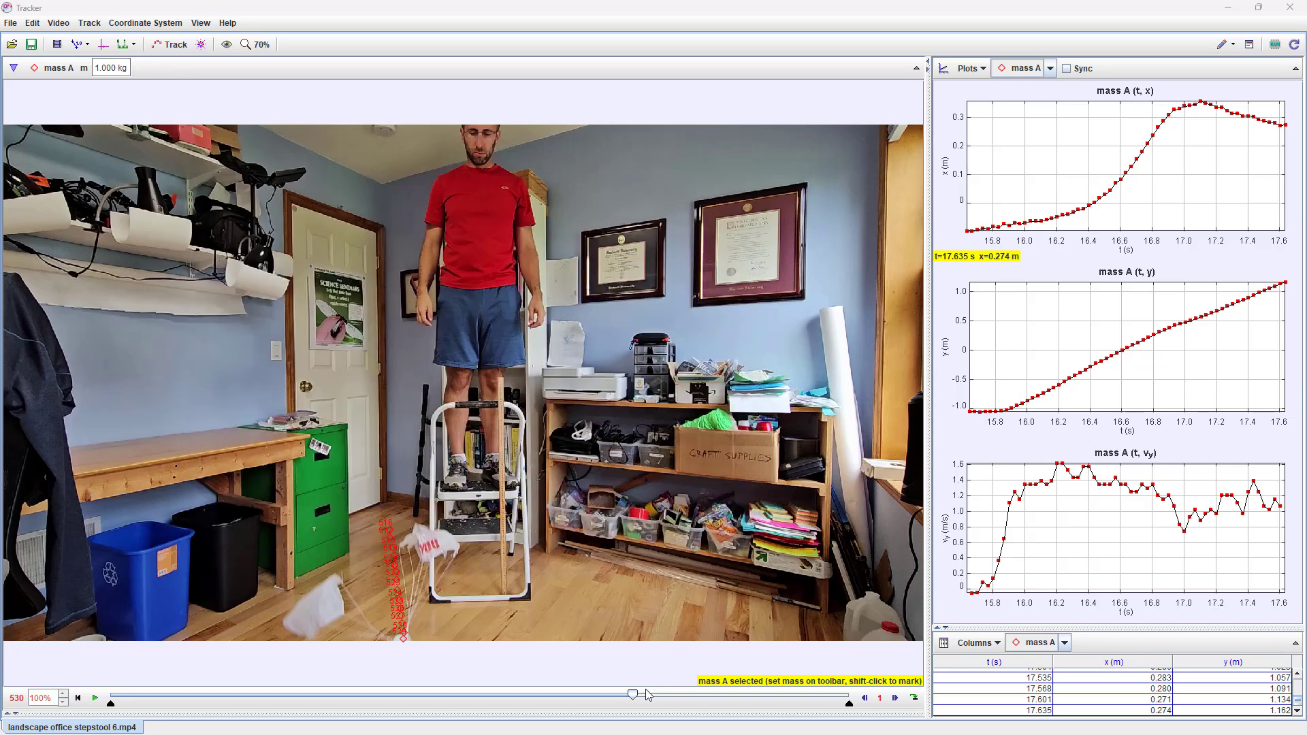
# Step: Rewind to the fall's start, then step forward to frame 486 where vy peaks at 1.625 m/s
pyautogui.moveTo(632, 697); pyautogui.dragTo(573, 699)
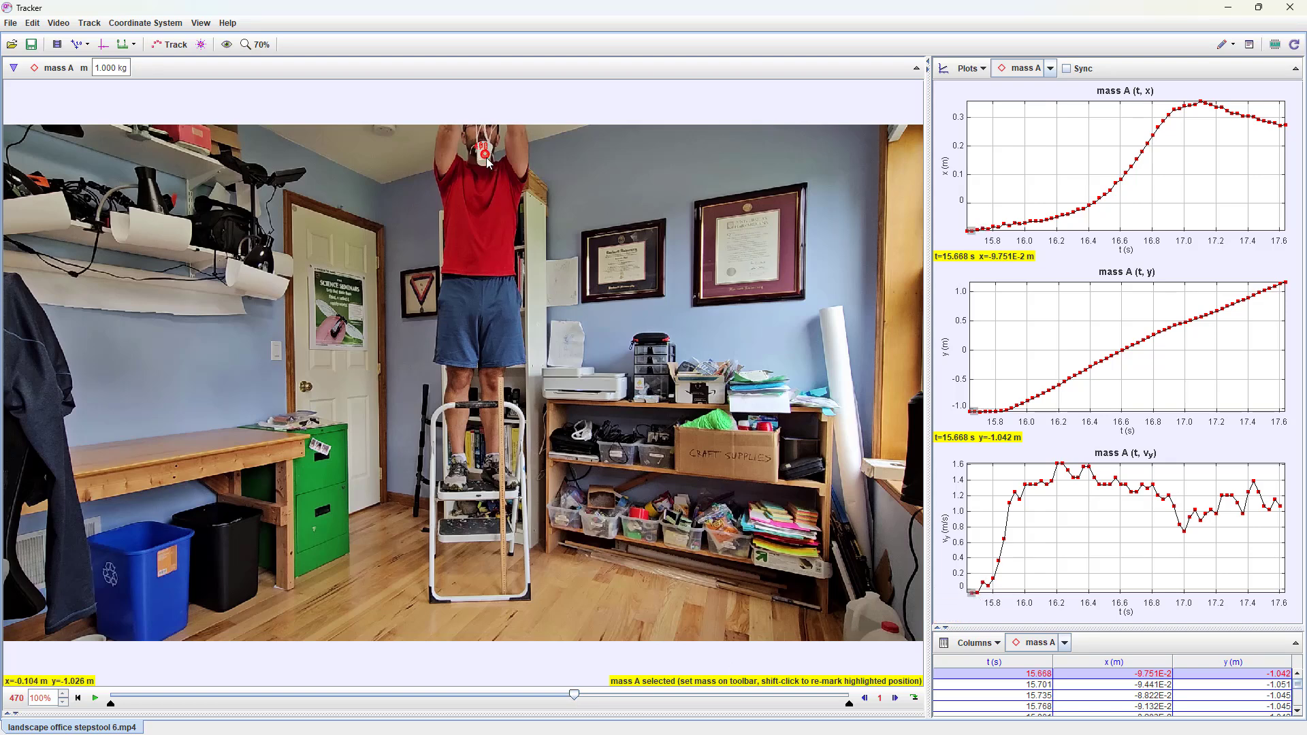
pyautogui.moveTo(971, 591)
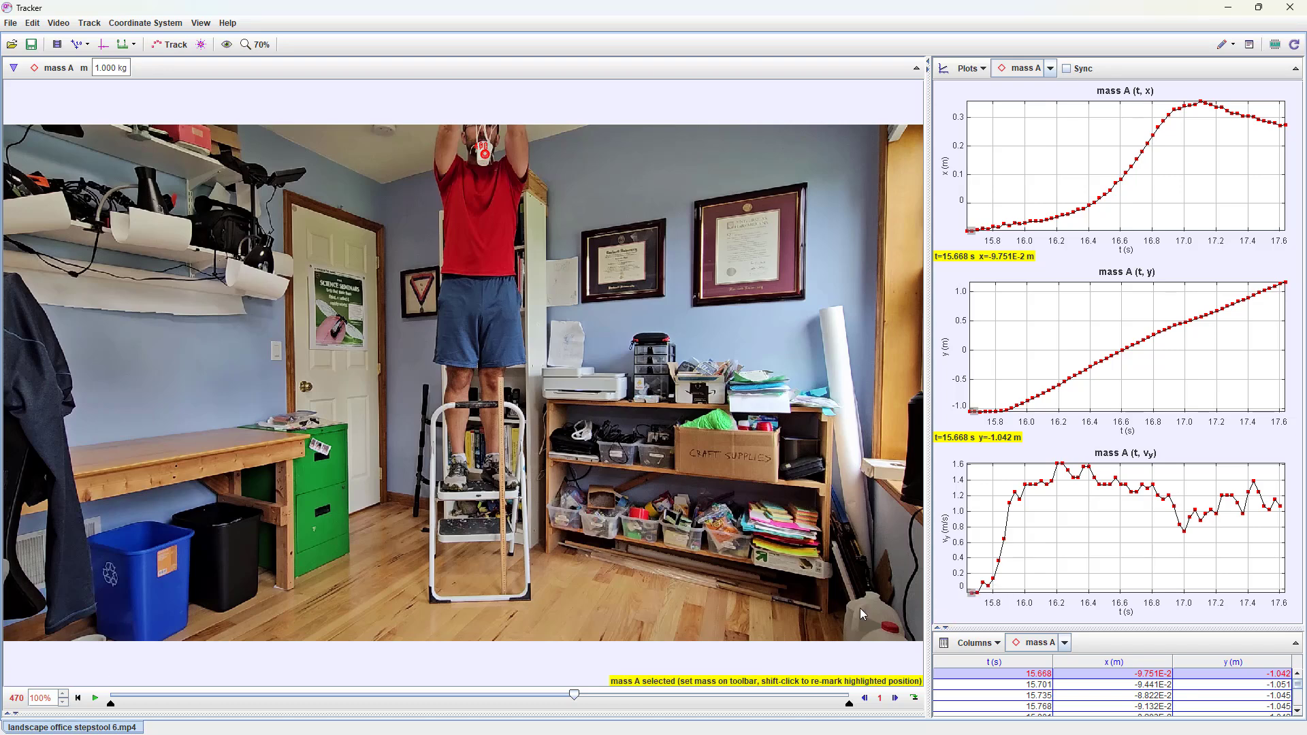
pyautogui.click(894, 699)
pyautogui.click(894, 699)
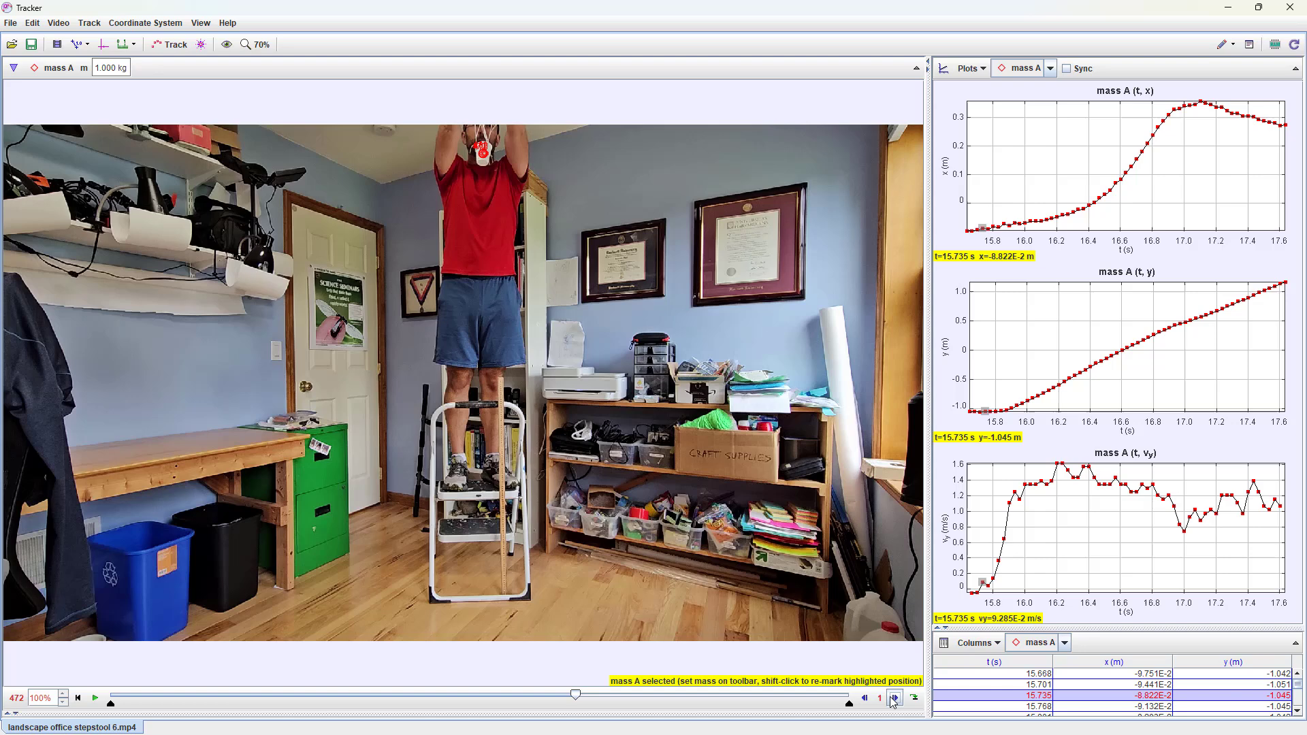
pyautogui.click(894, 699)
pyautogui.click(894, 699)
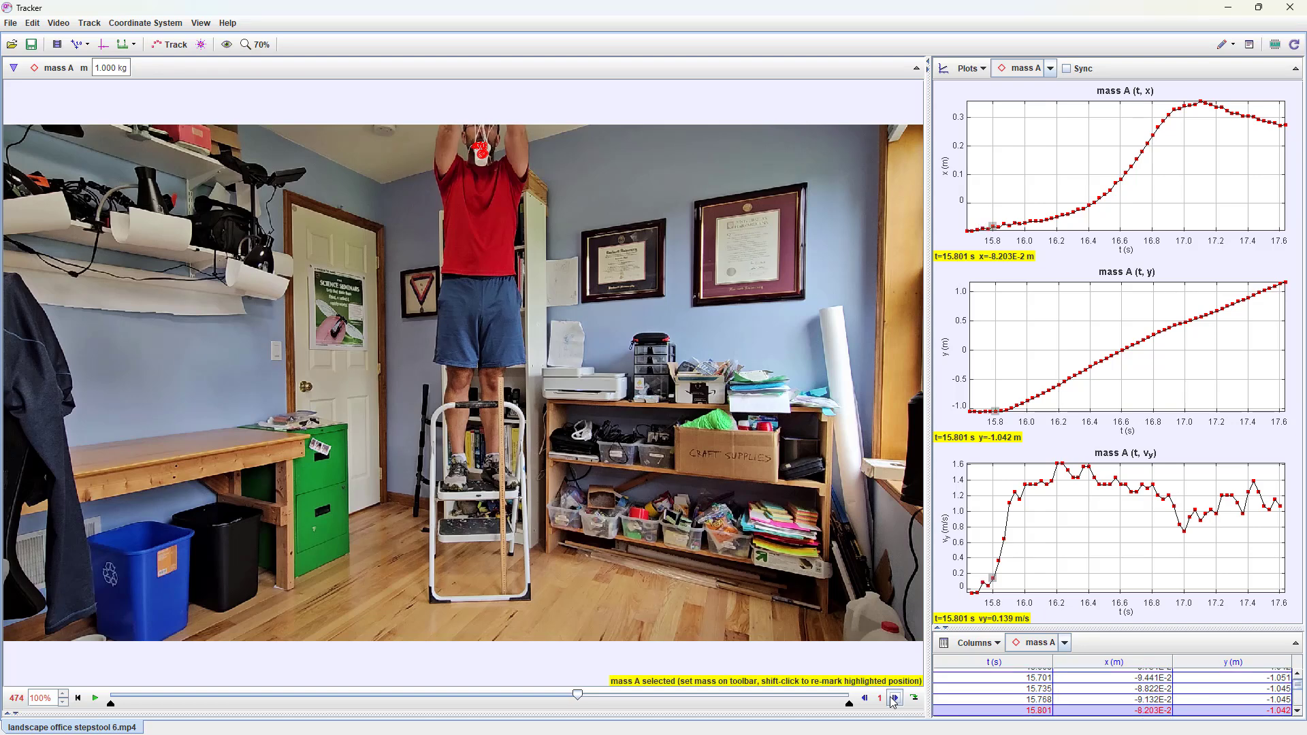
pyautogui.click(893, 698)
pyautogui.click(893, 699)
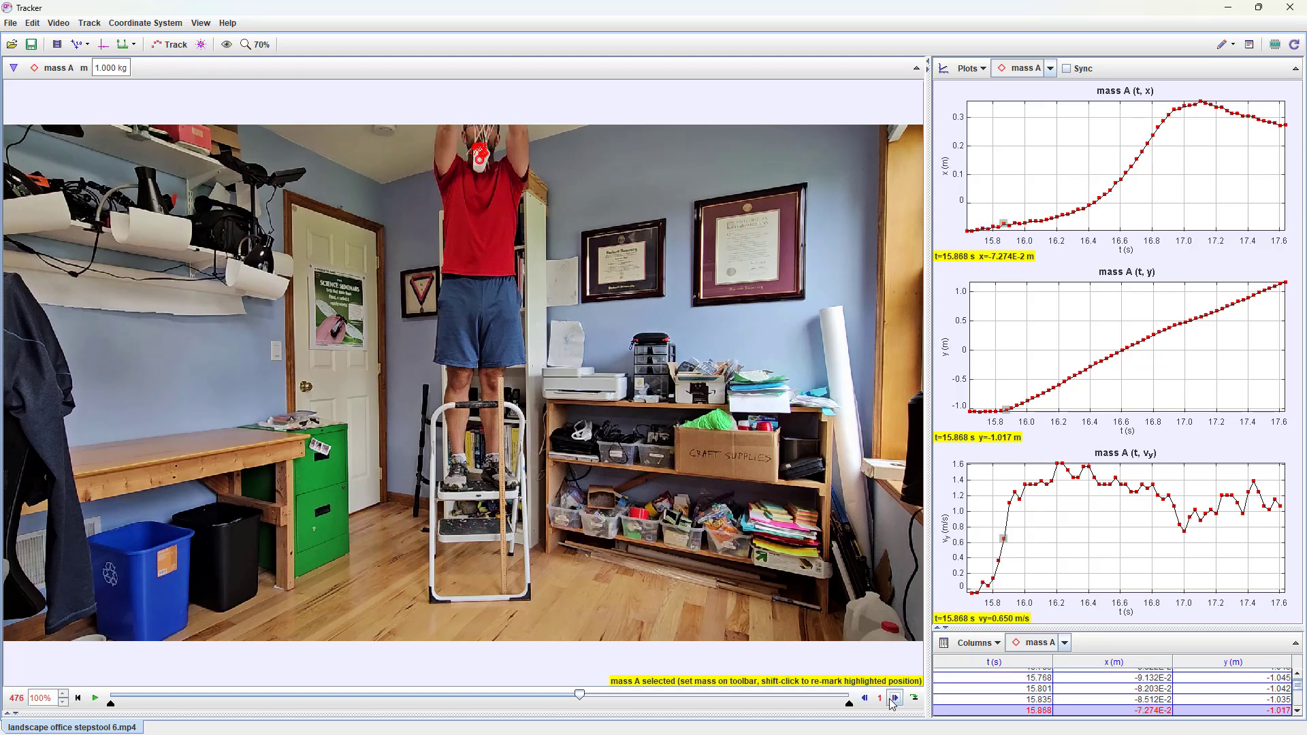
pyautogui.click(894, 699)
pyautogui.click(893, 699)
pyautogui.click(893, 698)
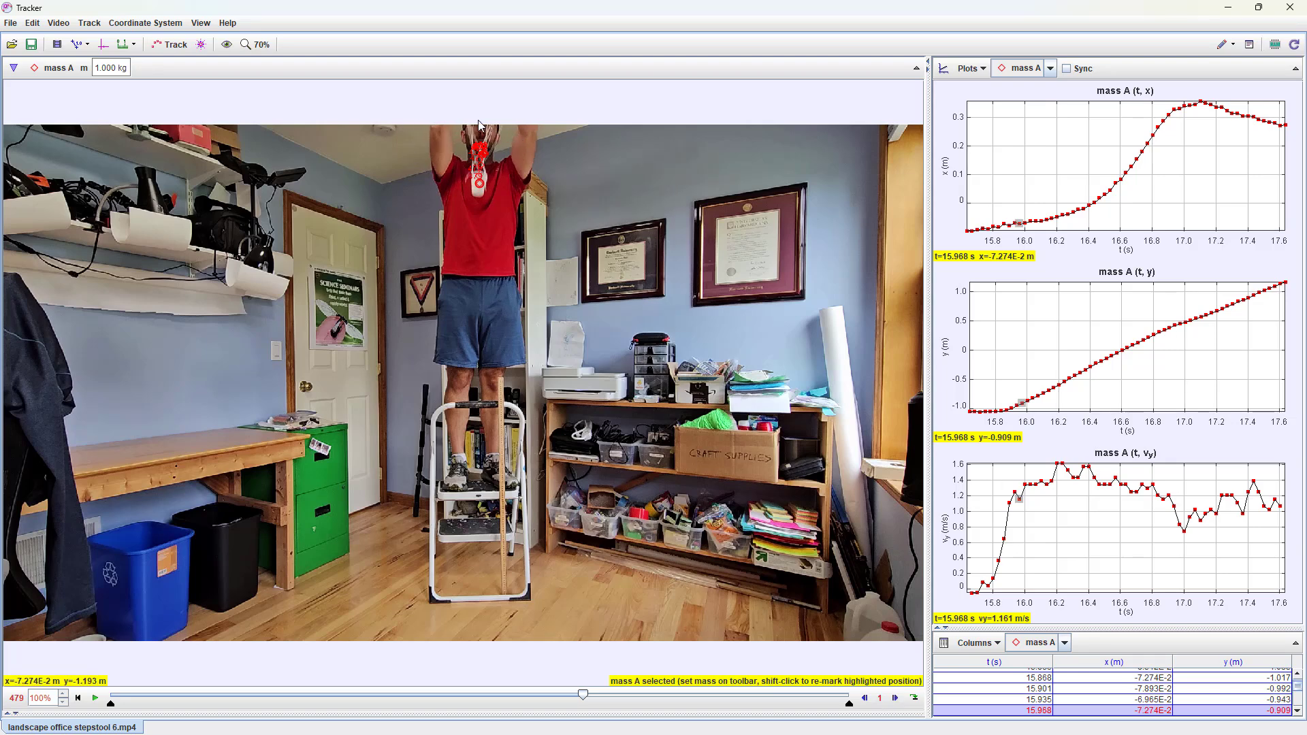
pyautogui.click(893, 699)
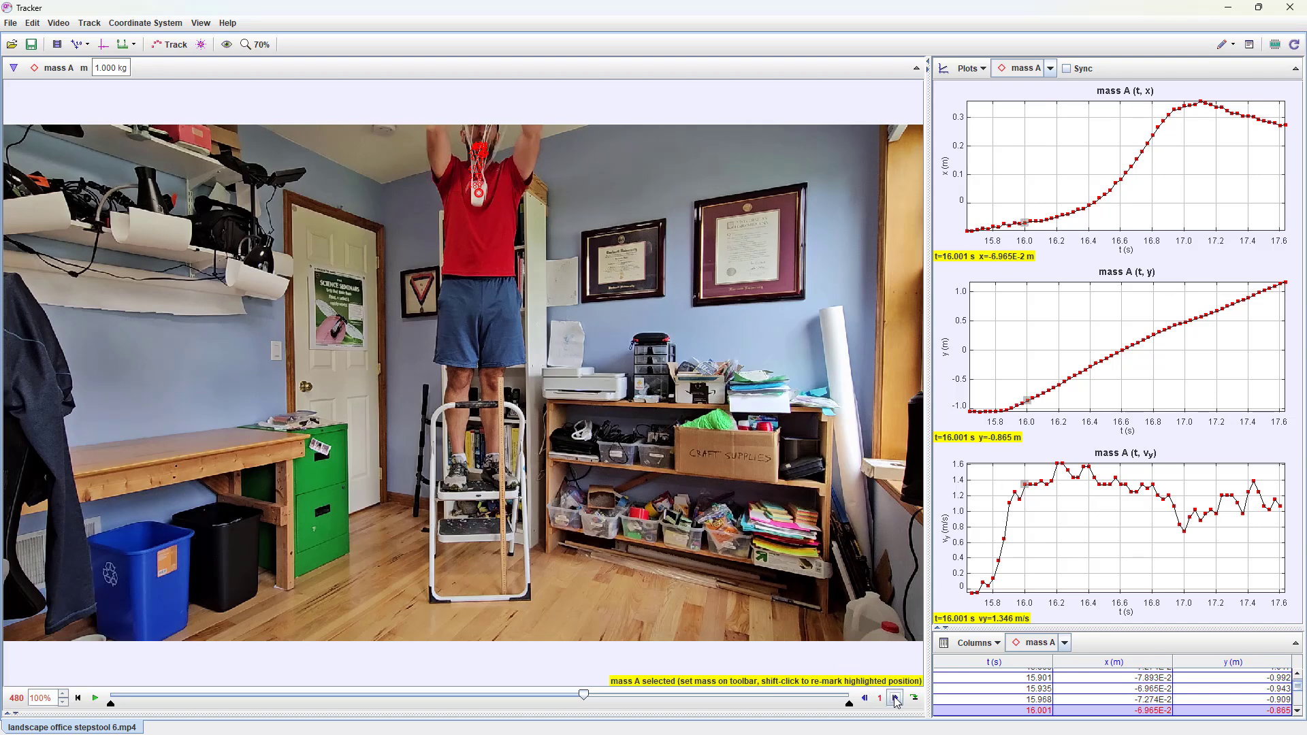
pyautogui.click(893, 699)
pyautogui.click(894, 699)
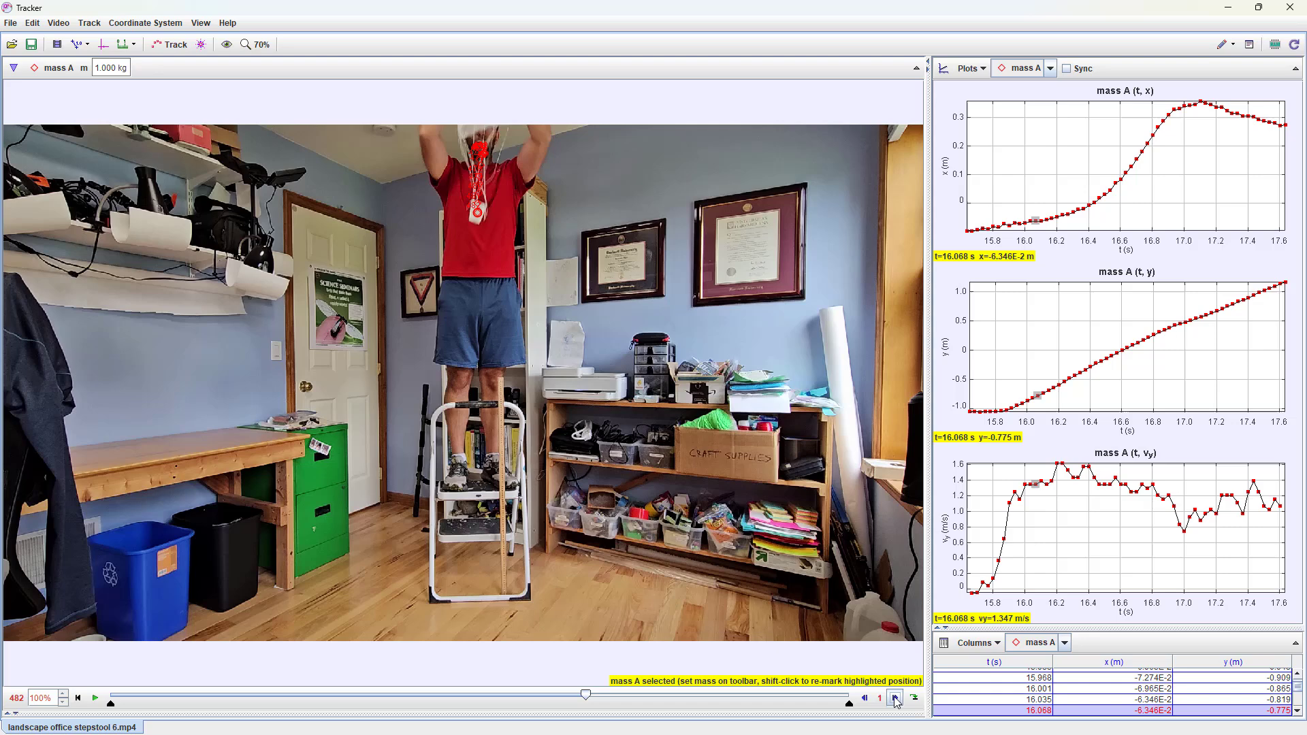
pyautogui.click(894, 698)
pyautogui.click(894, 699)
pyautogui.click(894, 699)
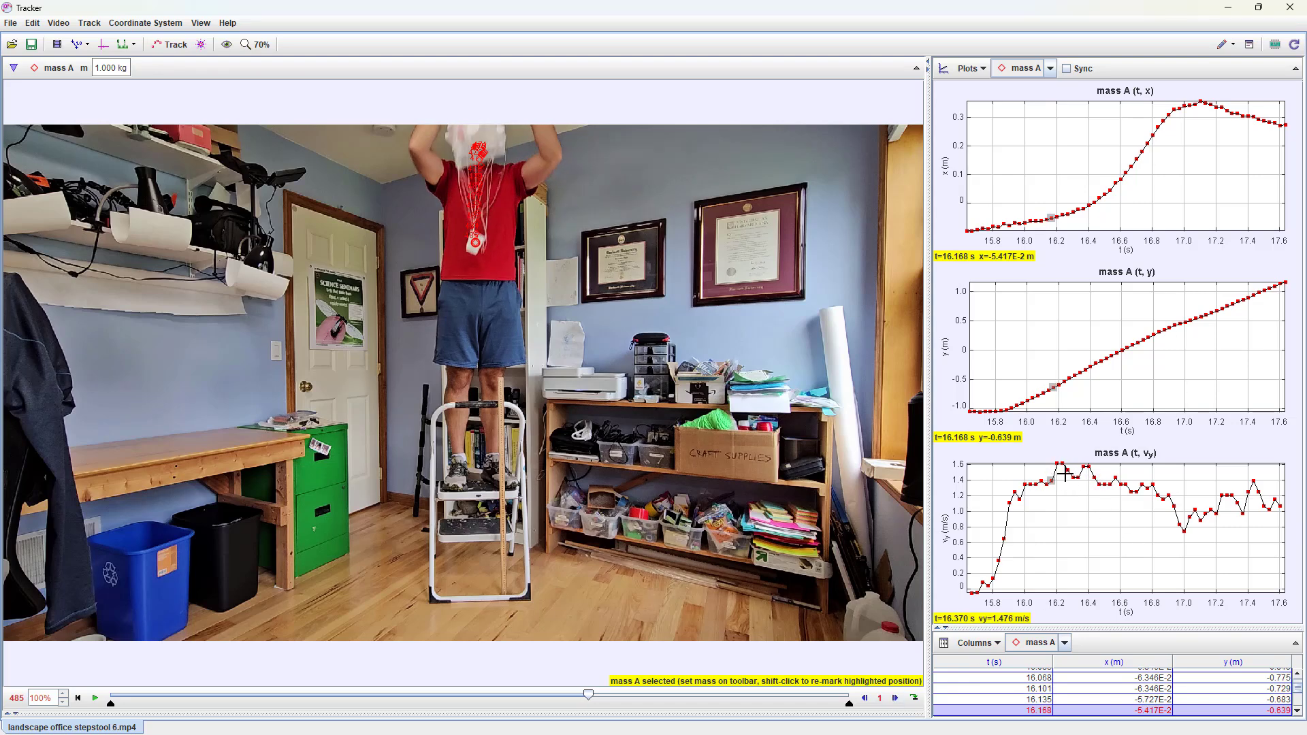
pyautogui.click(894, 699)
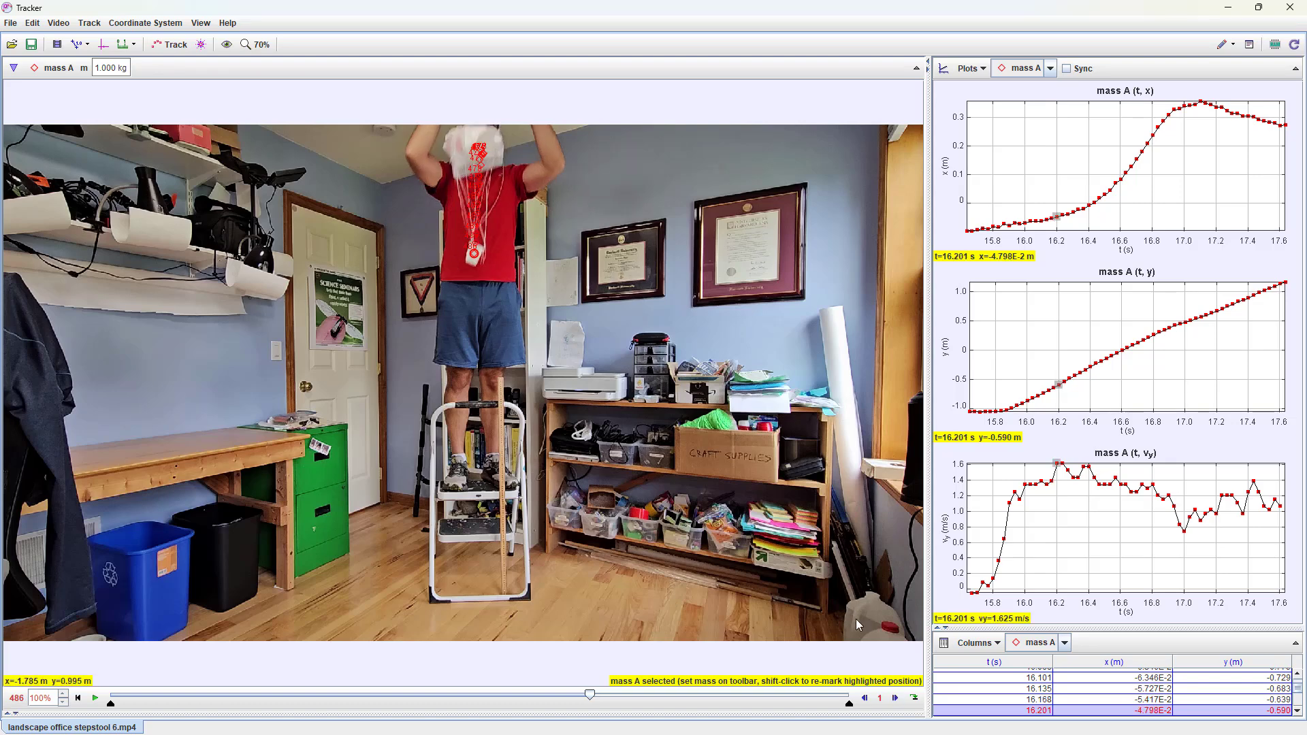
# Step: Step forward to frame 518, t=17.268 s, where mass A reads y=0.748 m and vy=1.207 m/s
pyautogui.click(894, 699)
pyautogui.click(894, 699)
pyautogui.click(894, 699)
pyautogui.click(894, 699)
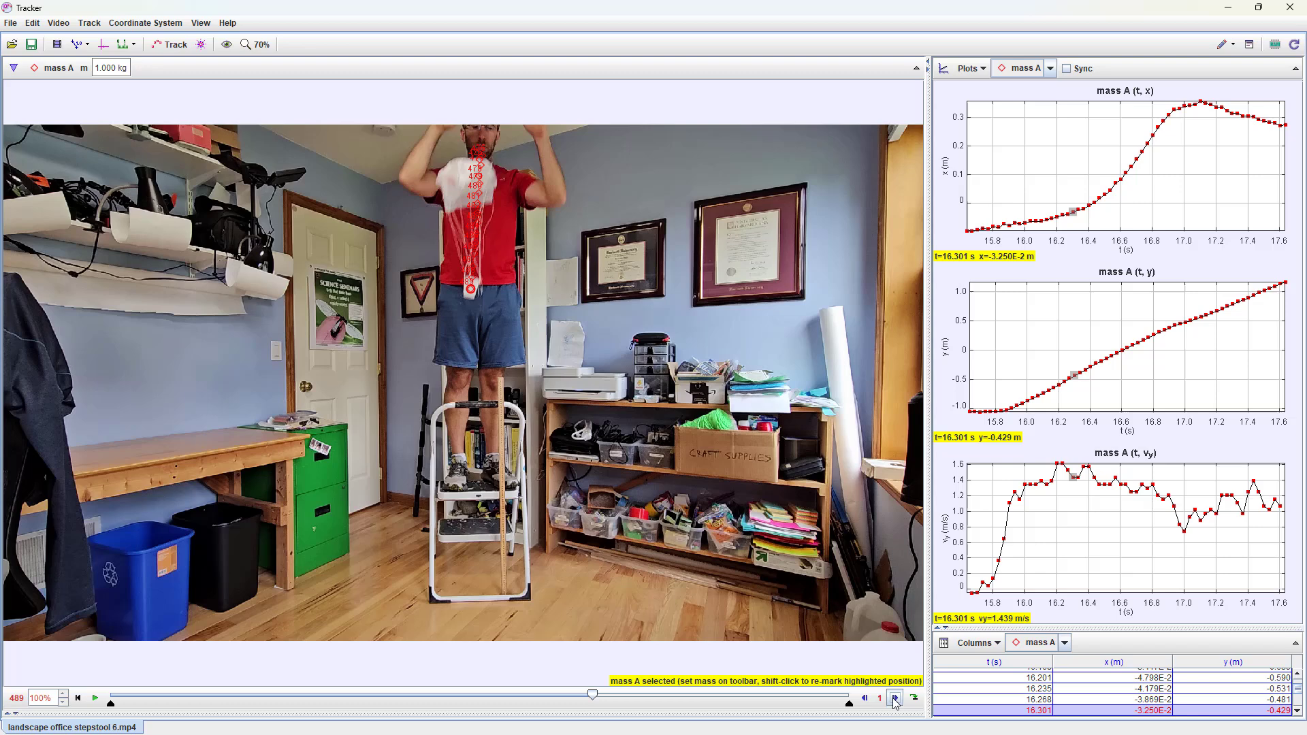
pyautogui.click(894, 699)
pyautogui.click(895, 699)
pyautogui.click(894, 699)
pyautogui.click(894, 699)
pyautogui.click(894, 699)
pyautogui.click(894, 699)
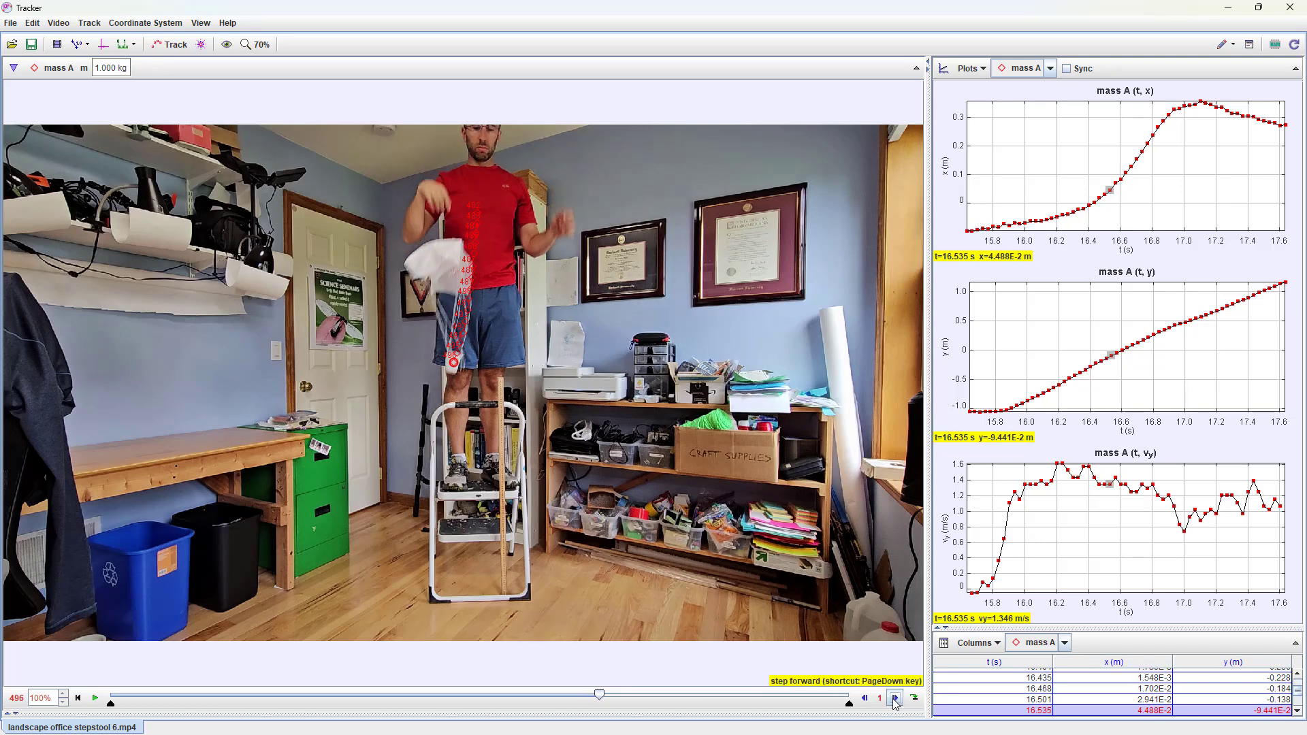
pyautogui.click(894, 699)
pyautogui.click(895, 699)
pyautogui.click(894, 699)
pyautogui.click(894, 699)
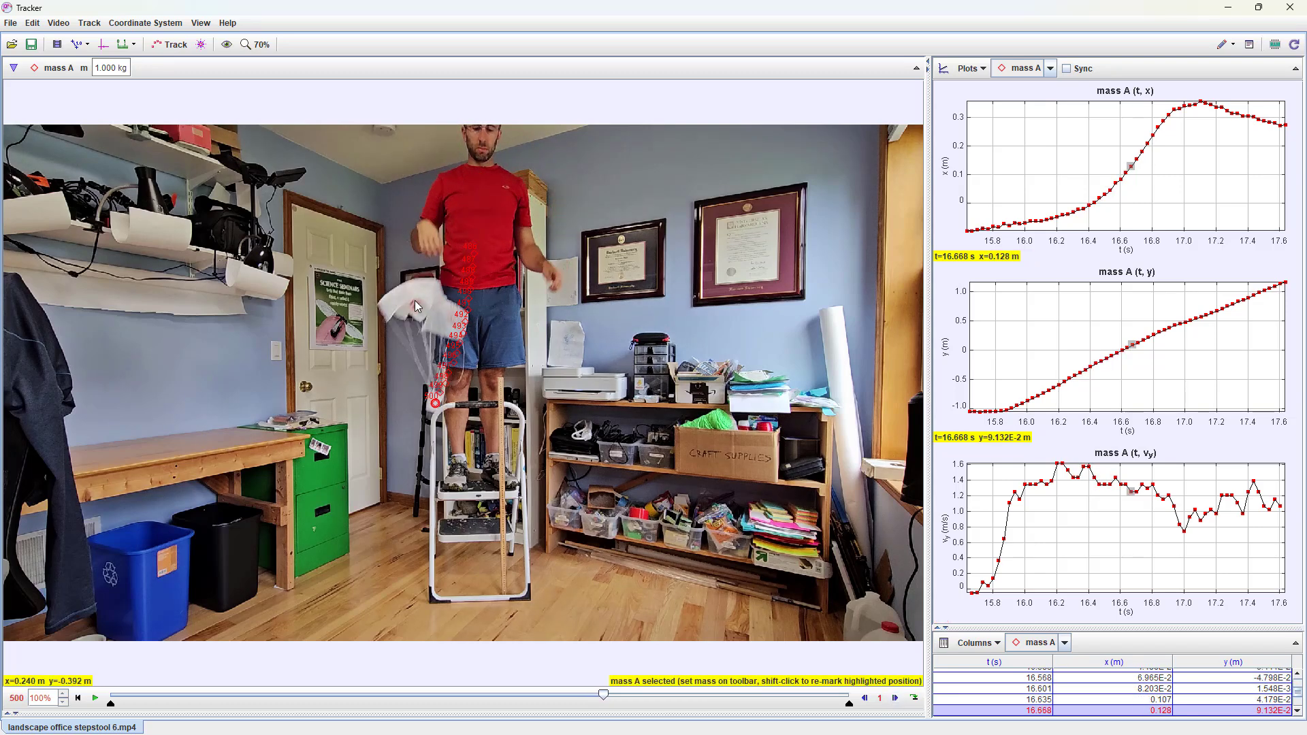
pyautogui.click(894, 699)
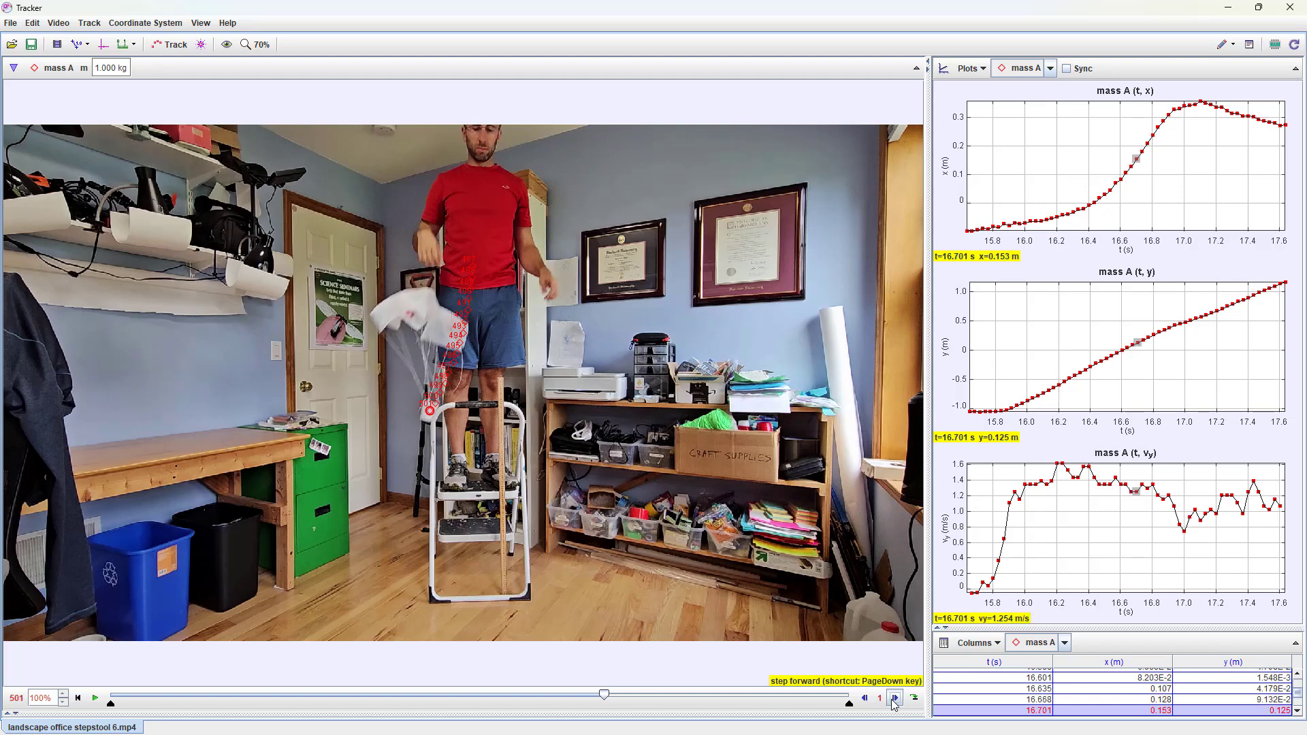
pyautogui.click(895, 699)
pyautogui.click(894, 699)
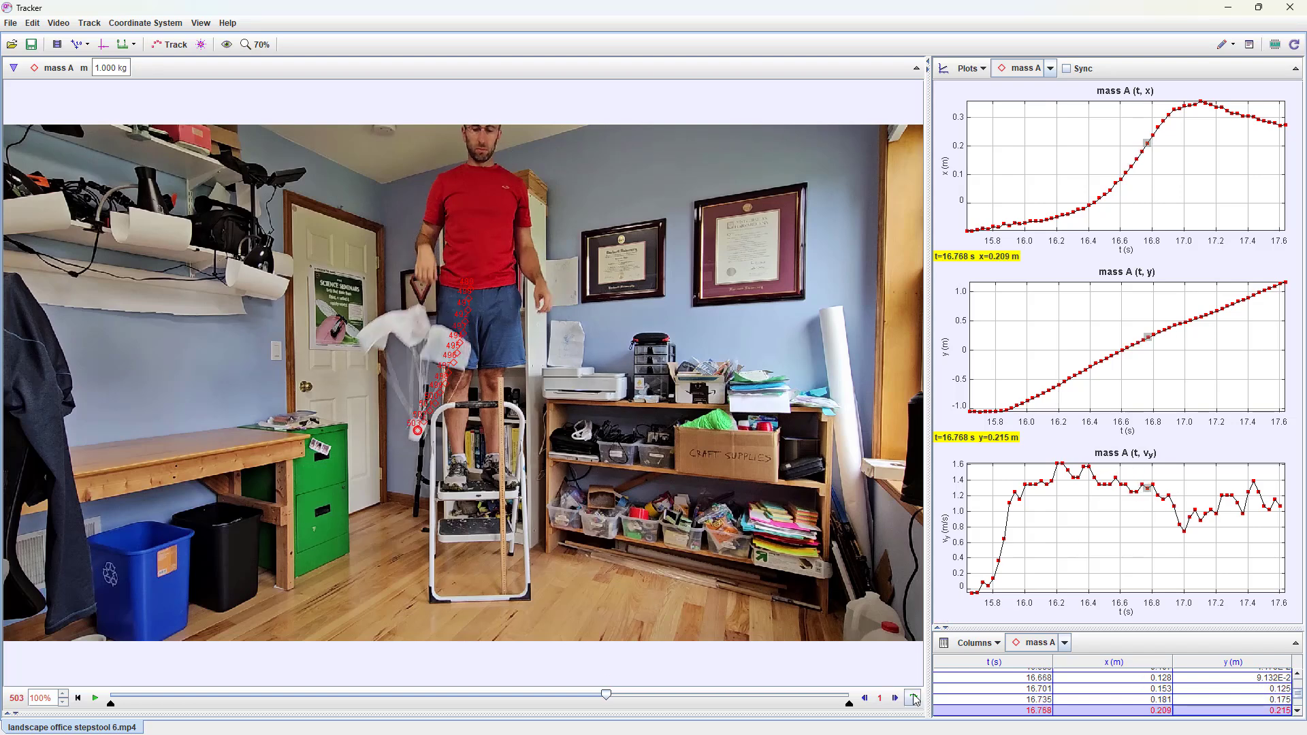
pyautogui.press('Right')
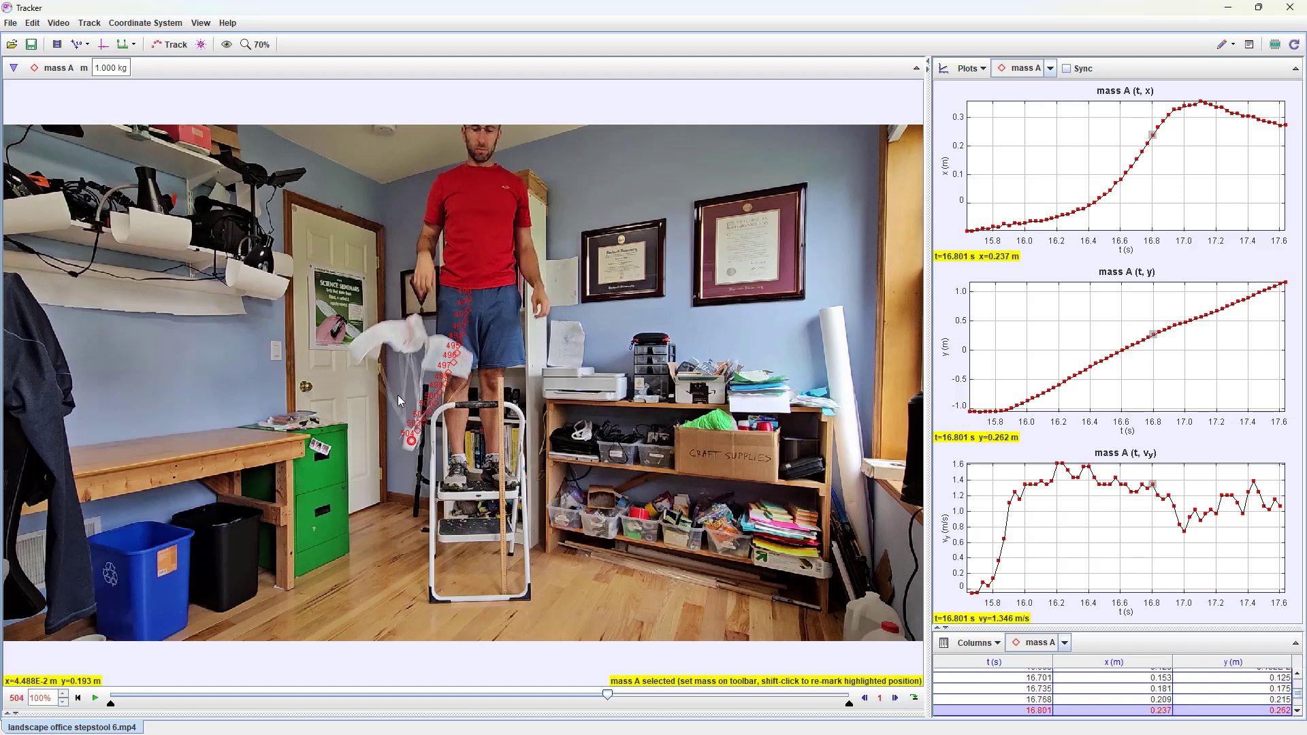
pyautogui.click(894, 699)
pyautogui.doubleClick(895, 699)
pyautogui.doubleClick(894, 699)
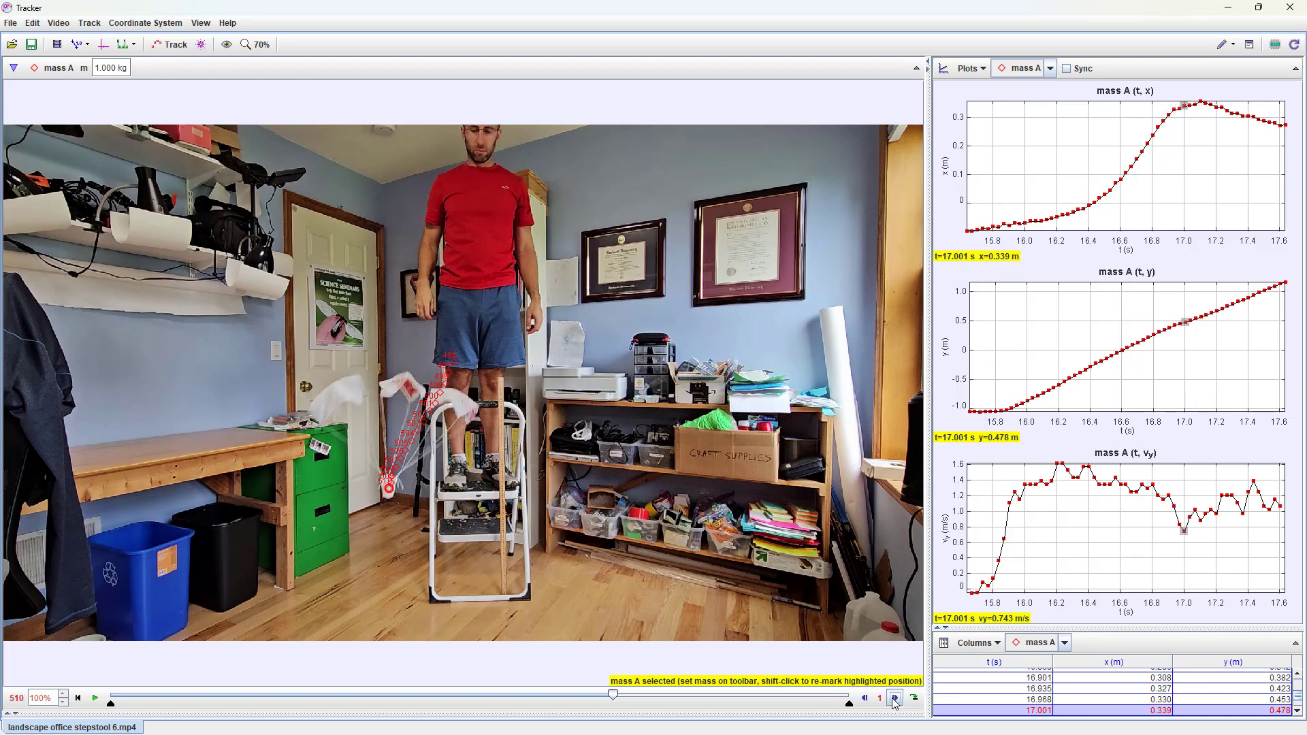
pyautogui.doubleClick(894, 699)
pyautogui.click(894, 699)
pyautogui.doubleClick(894, 699)
pyautogui.doubleClick(894, 699)
pyautogui.doubleClick(894, 699)
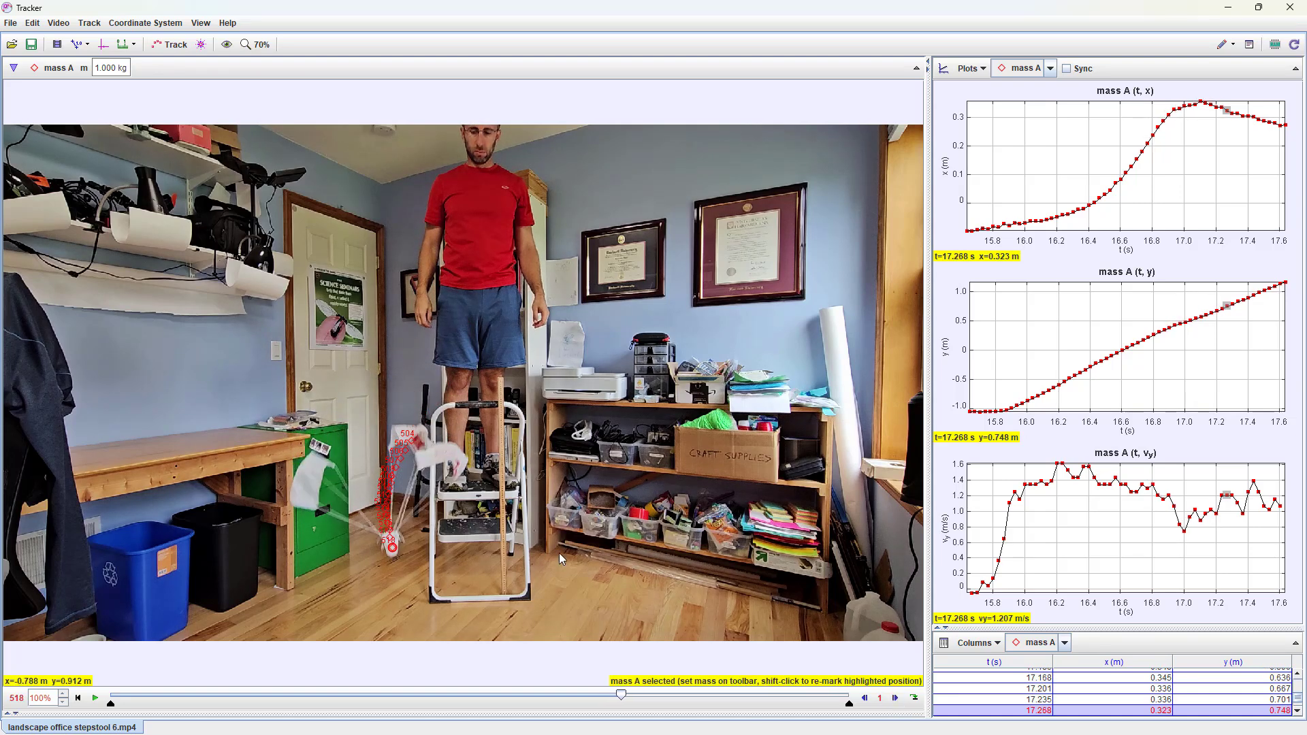